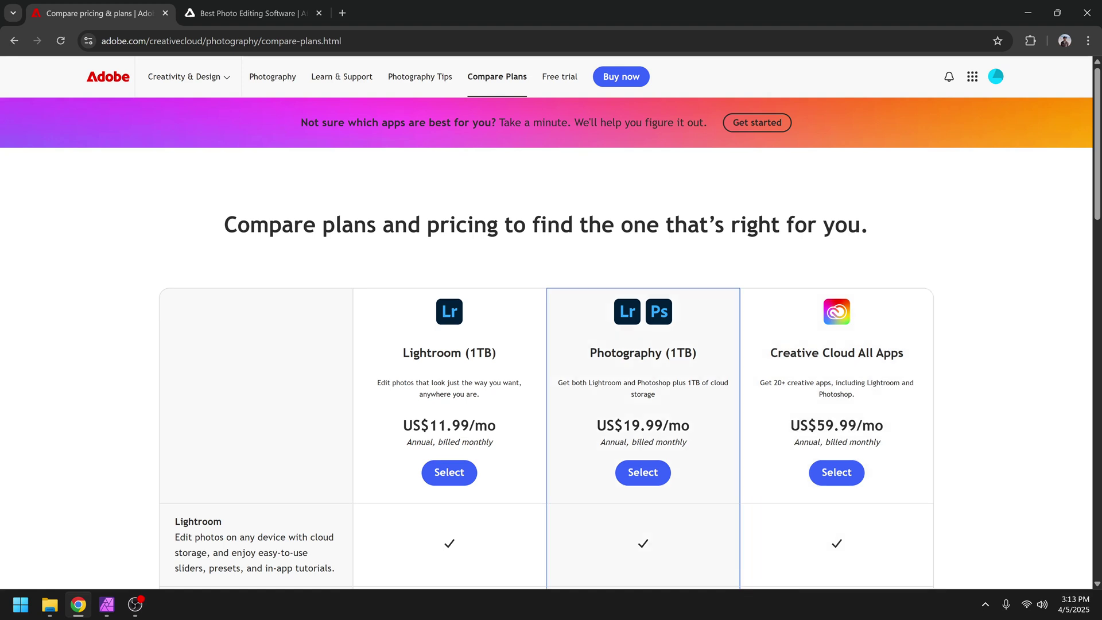
Step: Highlight the Photography plan's $19.99/mo price, then switch to the Affinity Photo product tab
drag(624, 425, 740, 428)
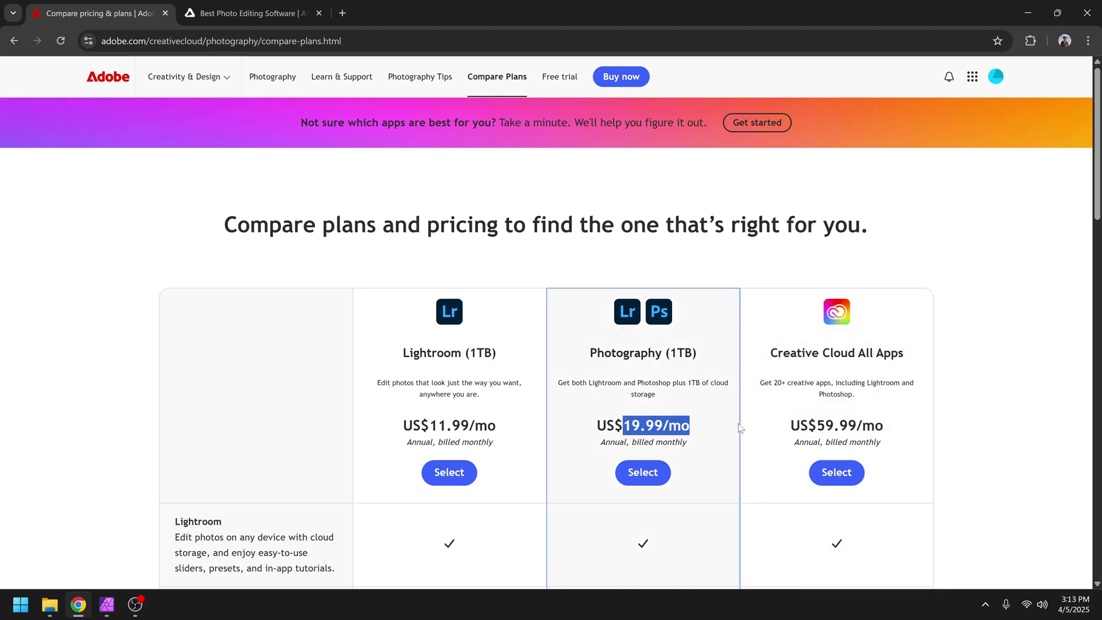
click(699, 410)
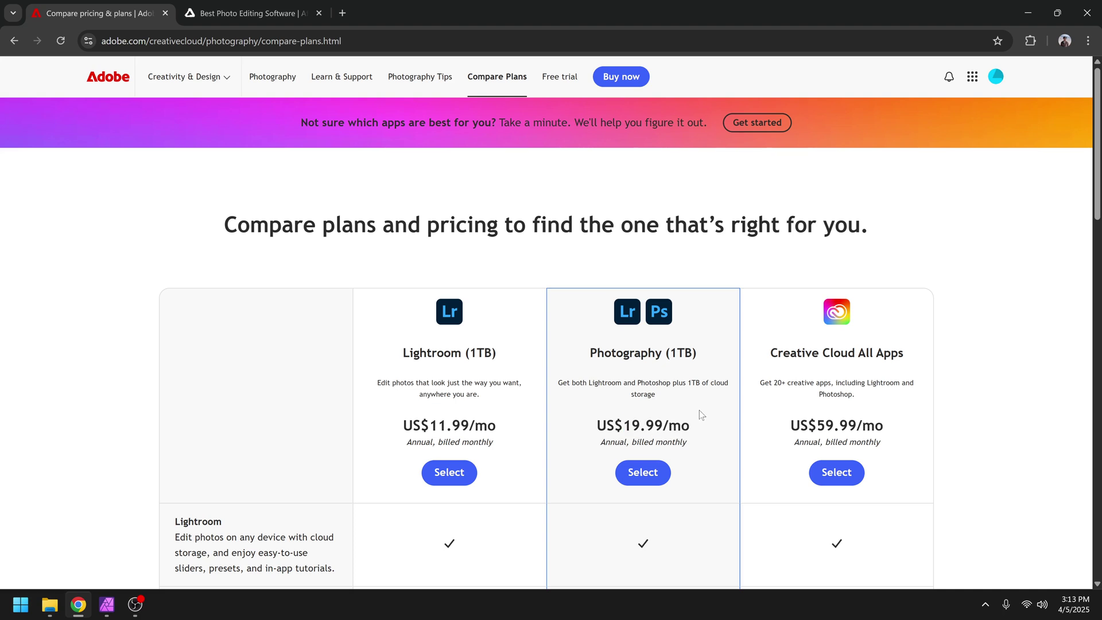
key(ctrl+Tab)
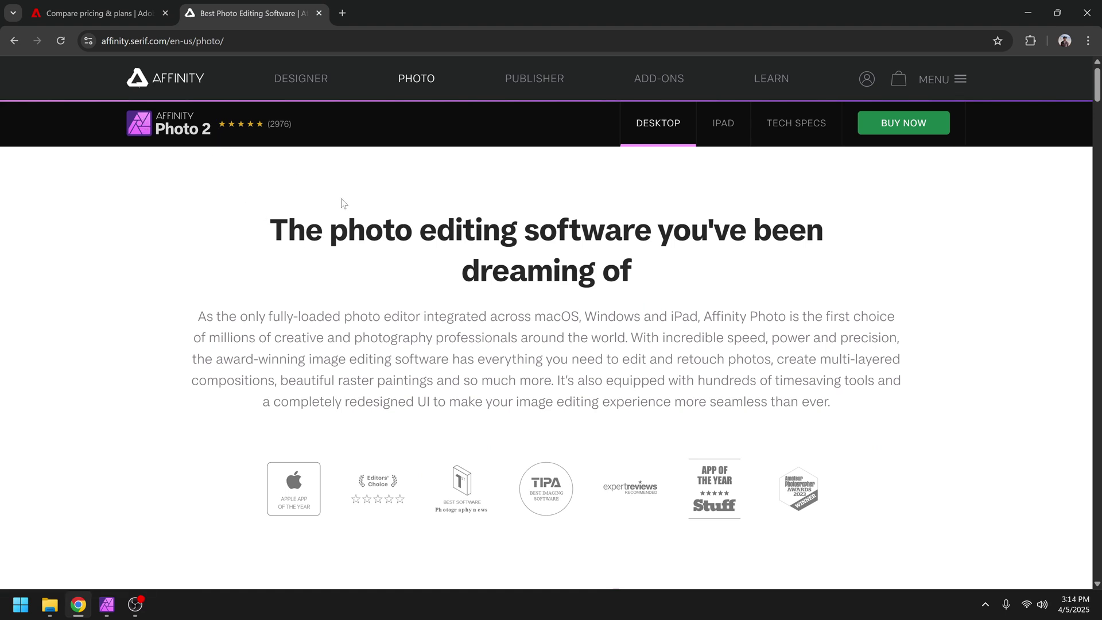
Step: Jump to Affinity Photo 2's no-subscription pricing and highlight the Windows USD$69.99 price
scroll(489, 270, down, 18)
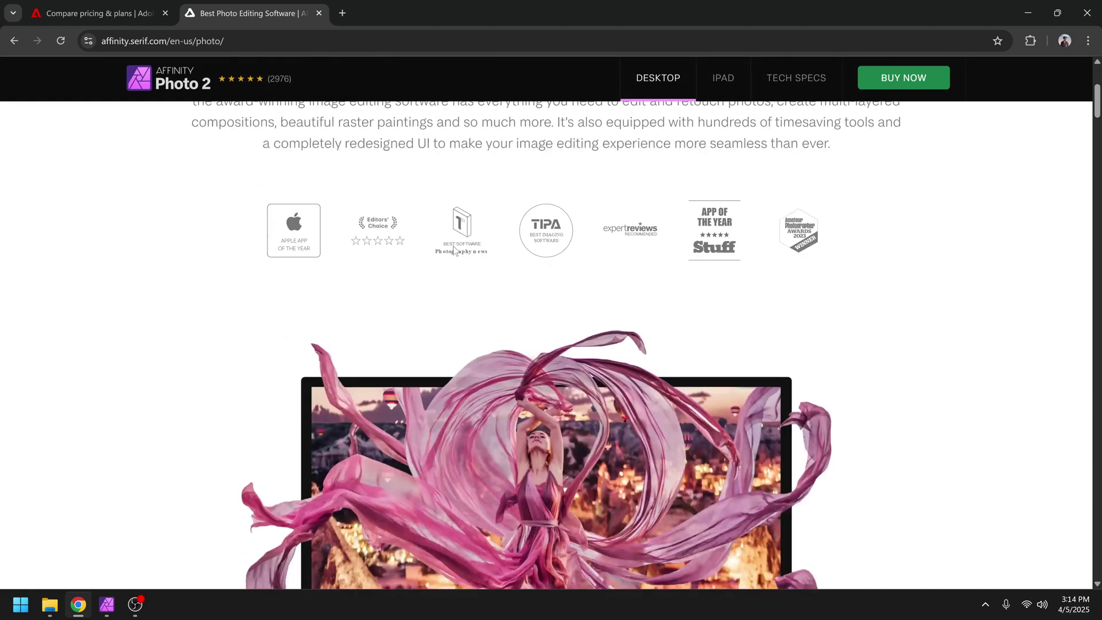
scroll(488, 271, up, 5)
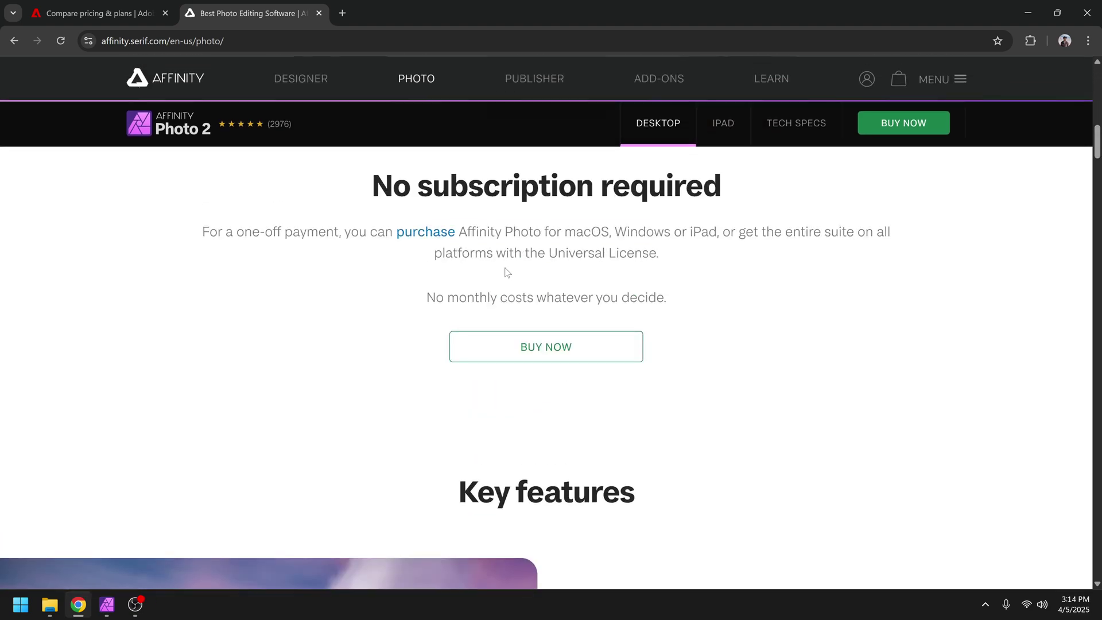
click(619, 420)
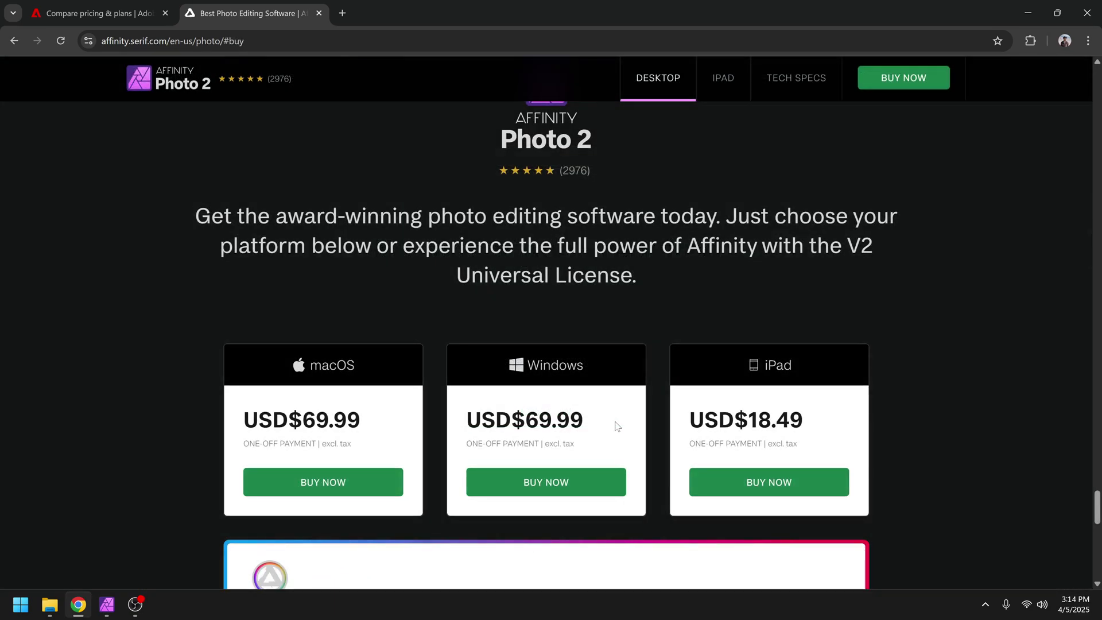
drag(613, 421, 466, 419)
click(466, 420)
drag(511, 420, 584, 419)
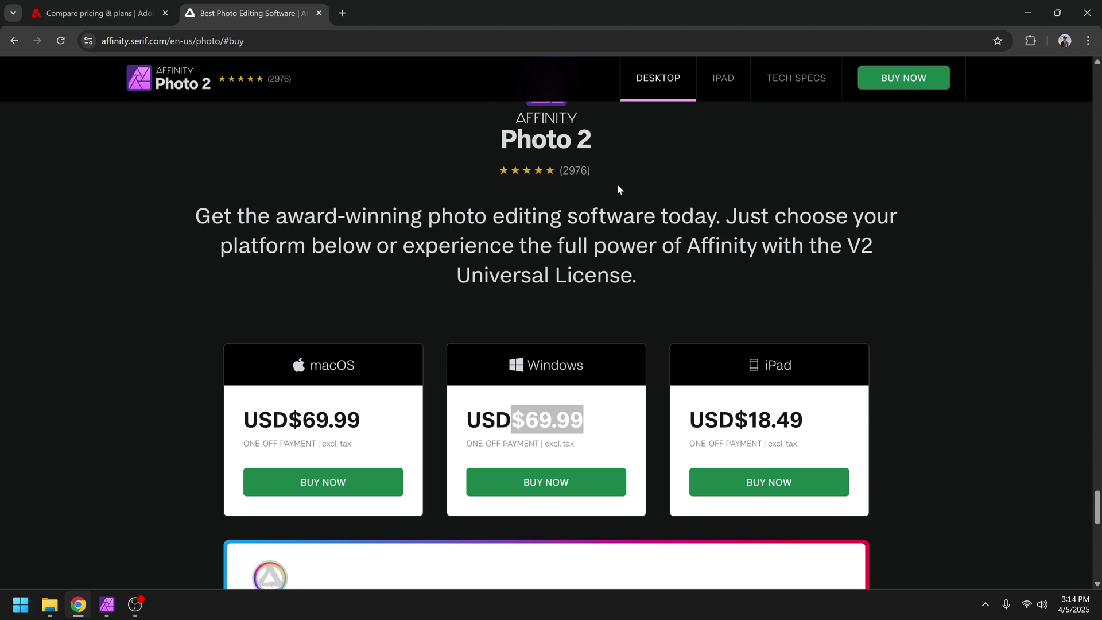
scroll(618, 184, up, 3)
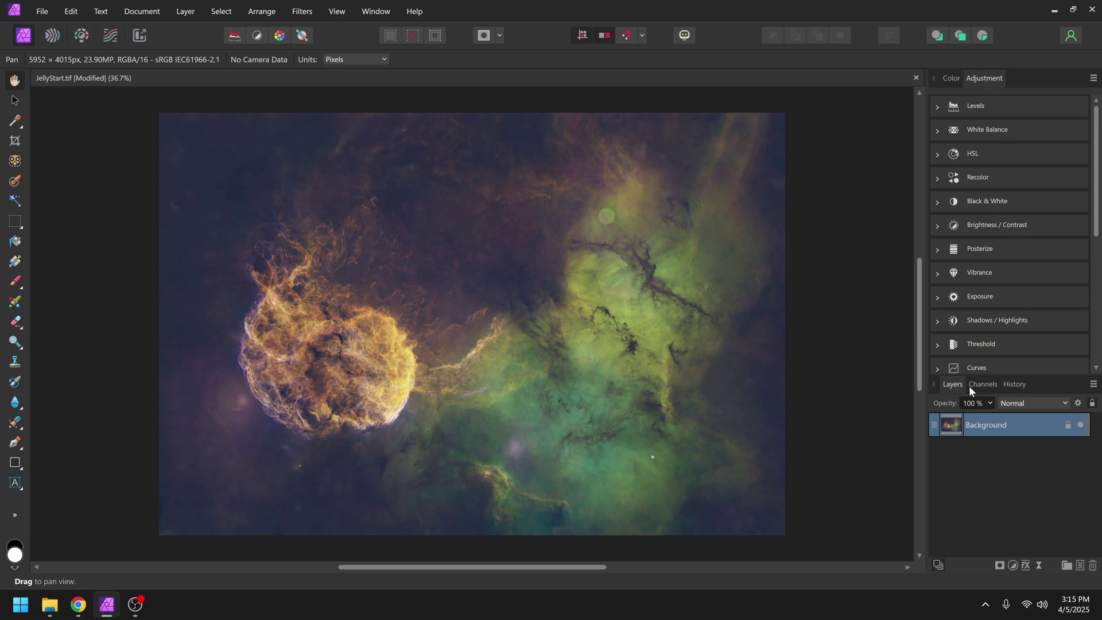
click(1016, 385)
click(951, 386)
mouse_move(956, 385)
mouse_down()
mouse_move(971, 409)
mouse_move(1014, 99)
mouse_move(1027, 84)
mouse_move(1051, 264)
mouse_move(990, 390)
mouse_move(945, 385)
mouse_up()
click(376, 11)
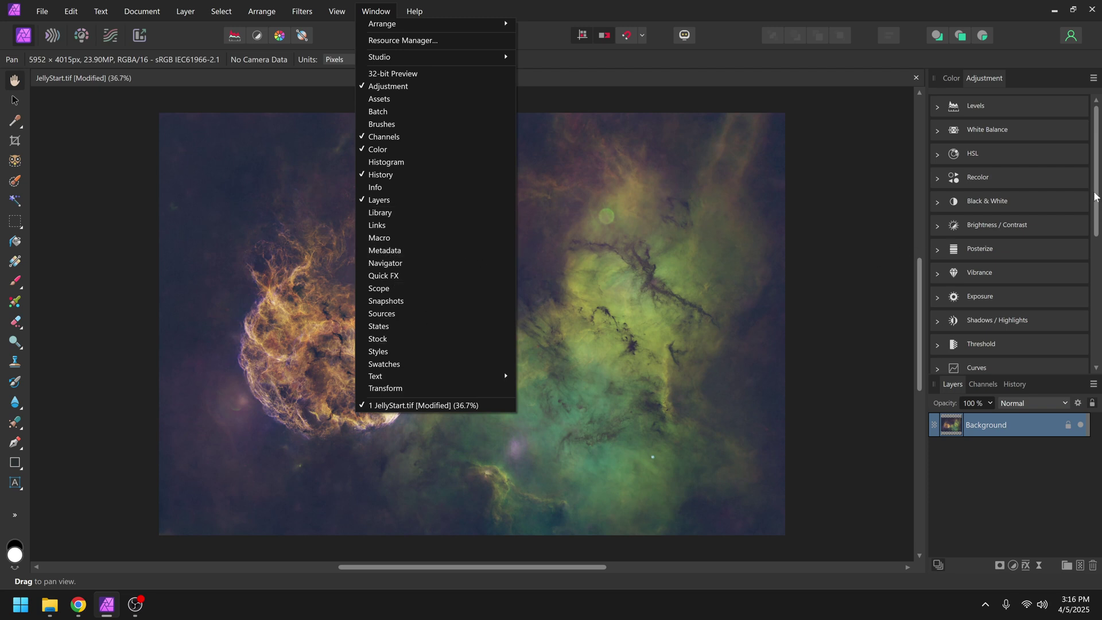
click(1097, 197)
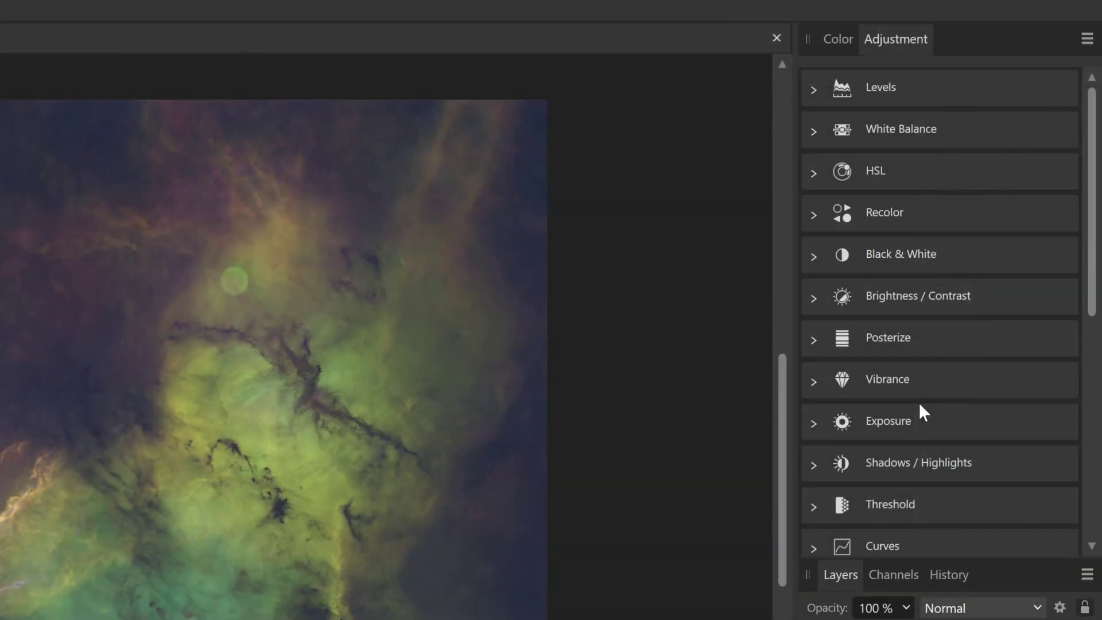
scroll(914, 420, down, 9)
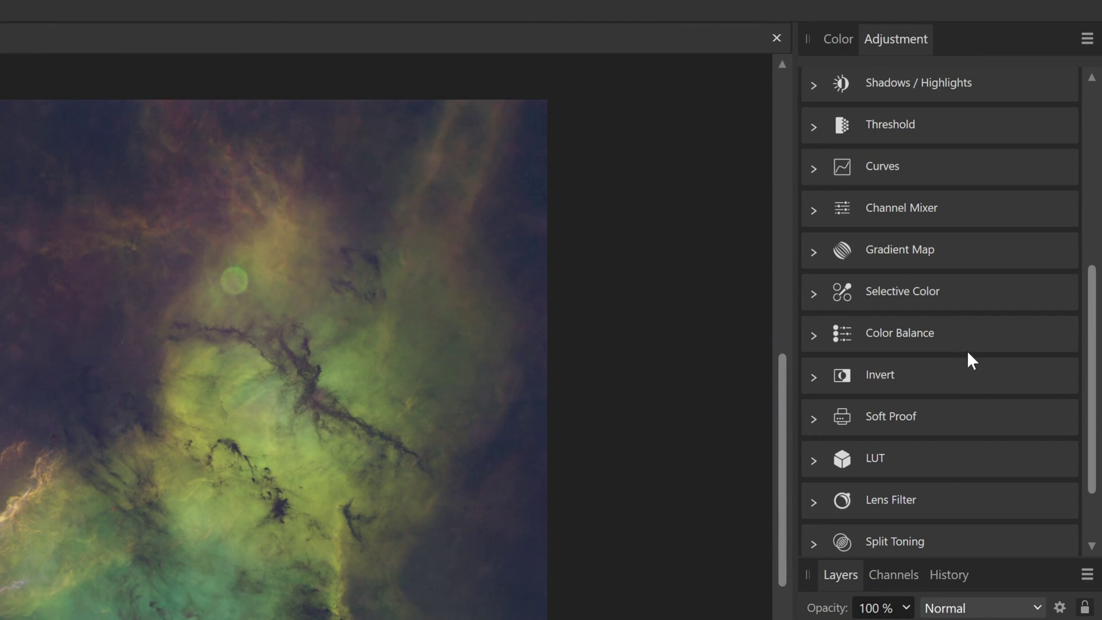
scroll(968, 352, up, 1)
Step: Add a default Curves adjustment, try bending the curve, then reset it to straight
click(882, 220)
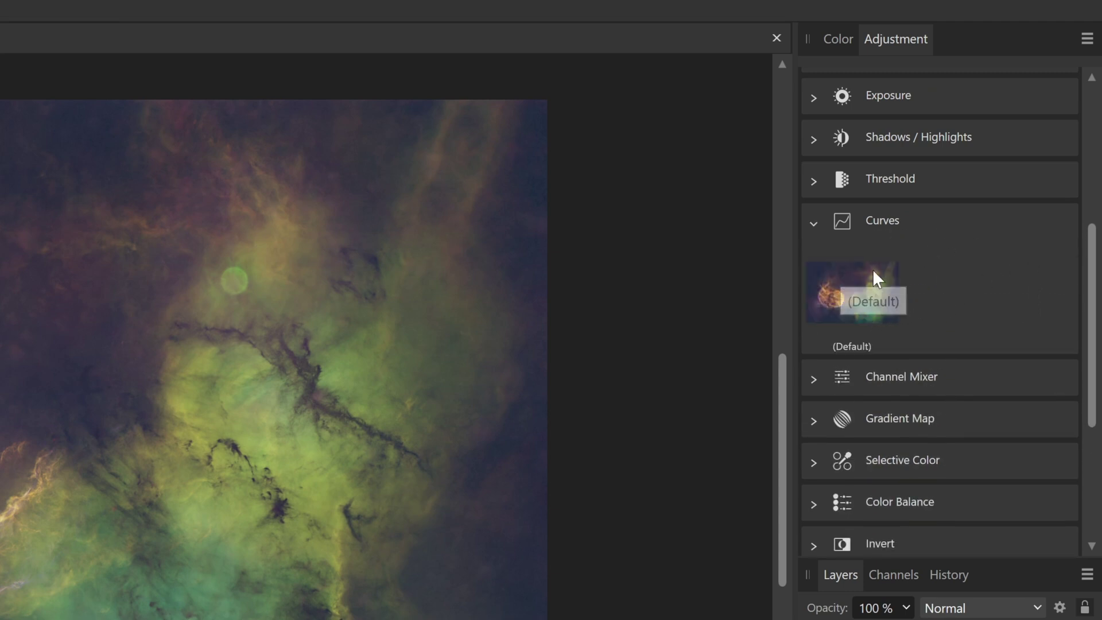
click(868, 298)
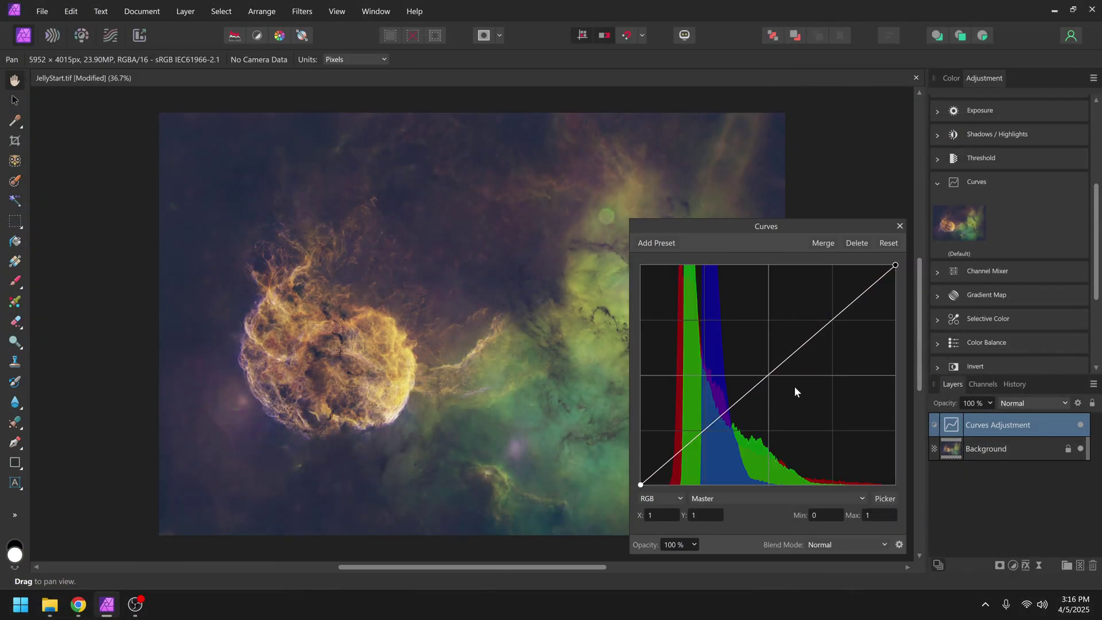
drag(770, 374, 765, 359)
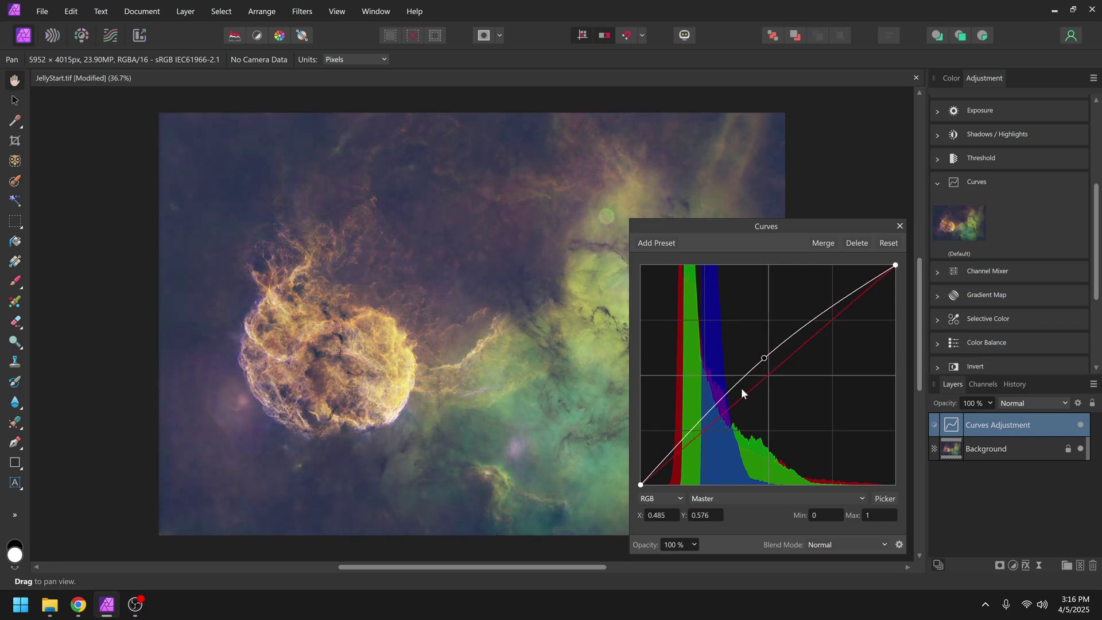
click(704, 427)
drag(706, 428, 714, 438)
click(889, 243)
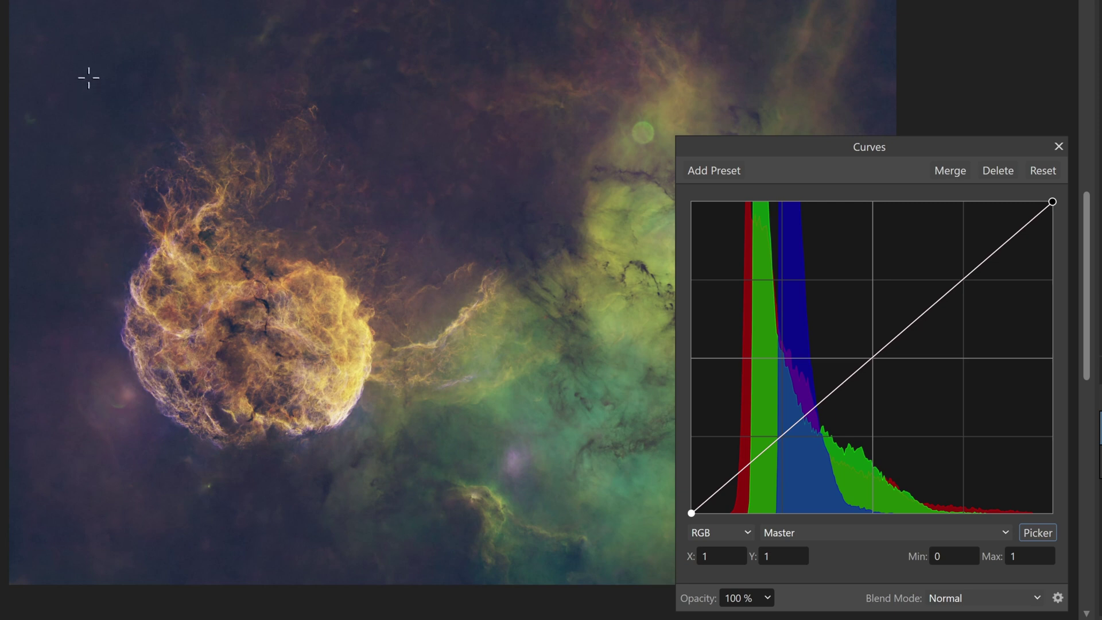
Step: Form an S-curve by sampling dark sky and green nebula, then trial opacity and blend modes
drag(88, 63, 87, 121)
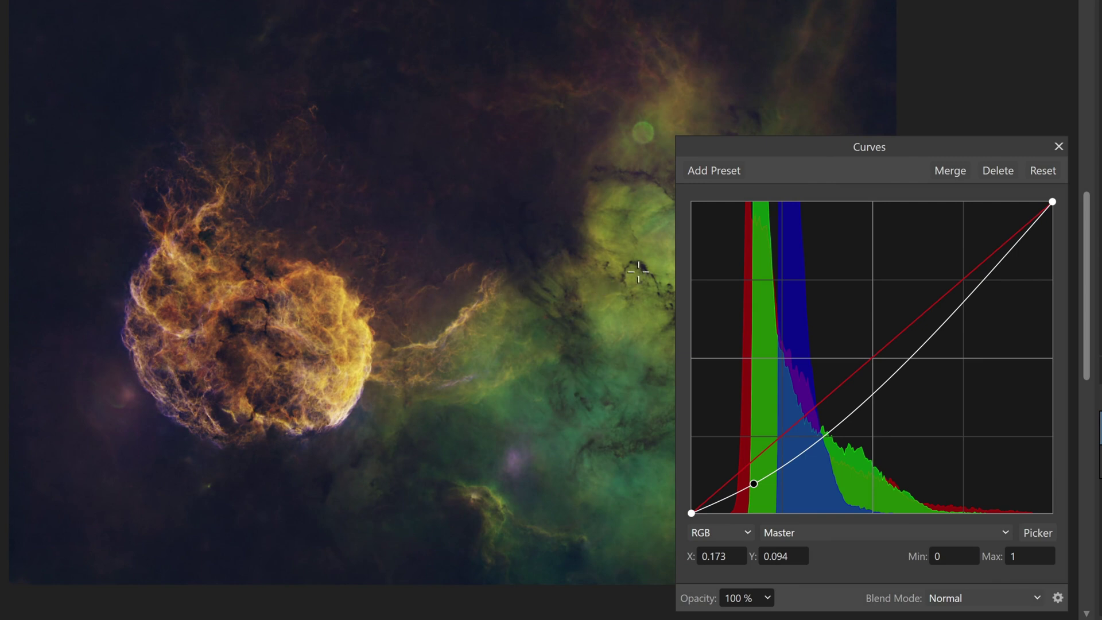
drag(651, 253, 641, 134)
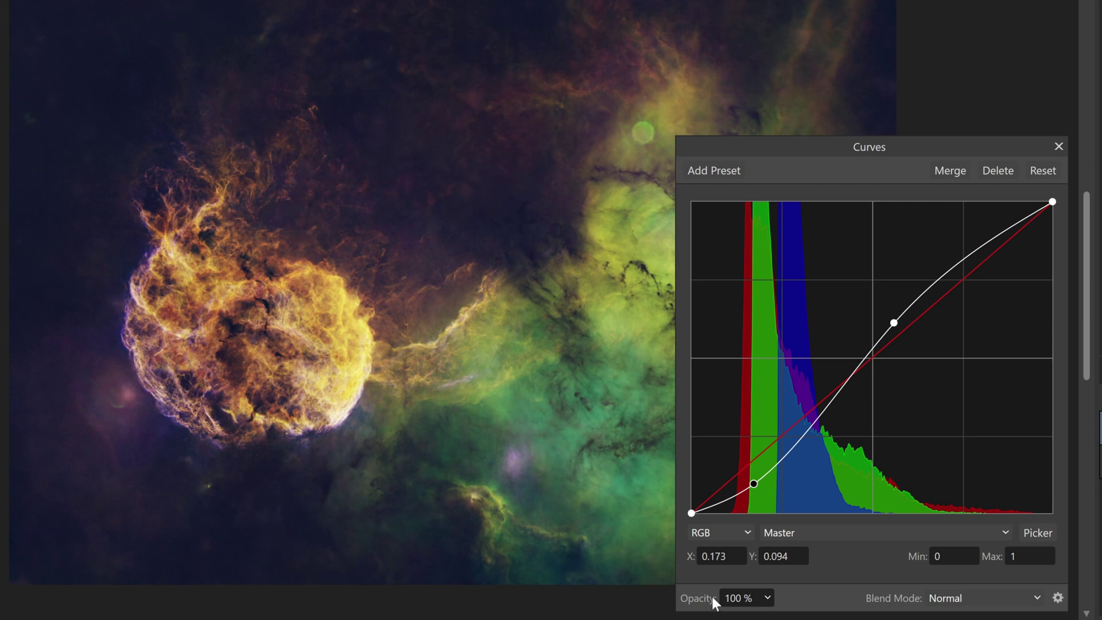
click(769, 599)
drag(770, 615, 825, 619)
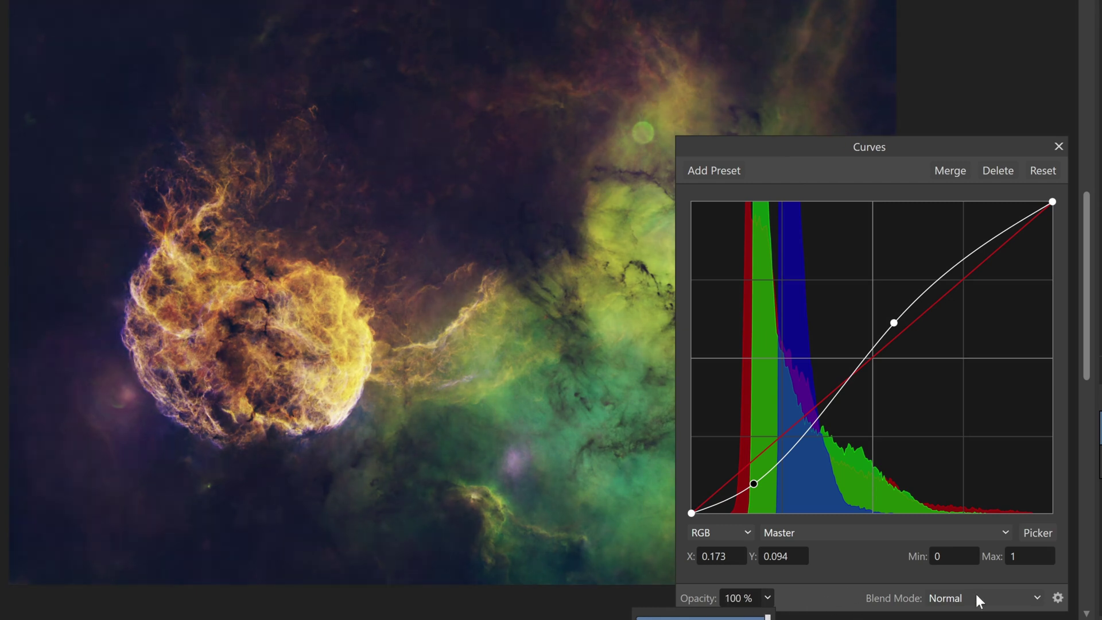
click(1014, 597)
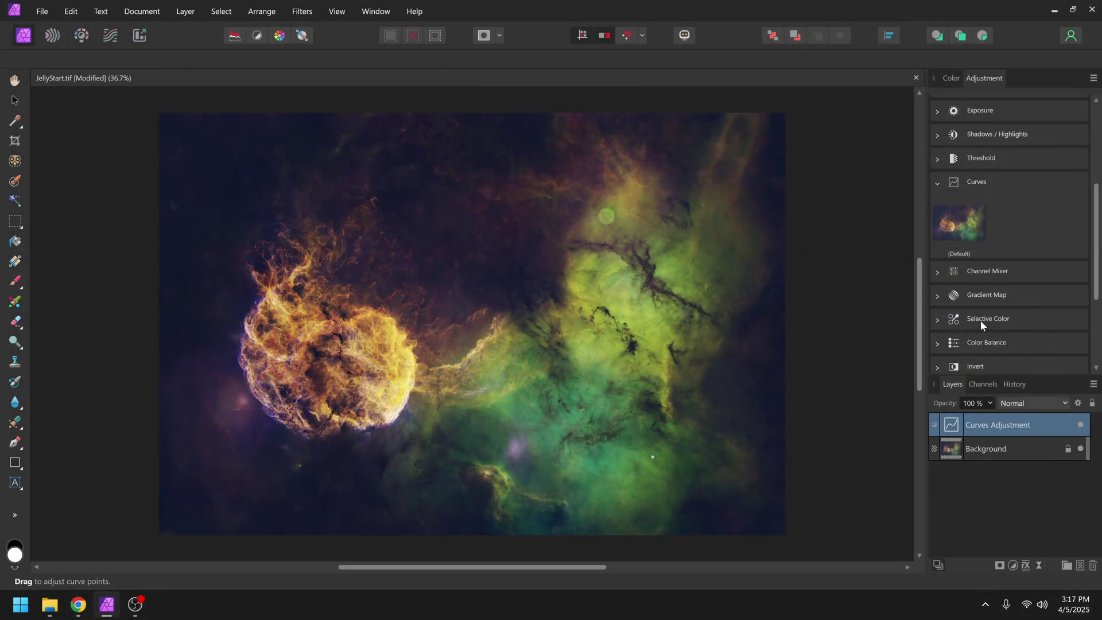
Step: Add Selective Color and set Yellows to Cyan -45%, Magenta 35%, Yellow 18%
click(980, 321)
click(973, 359)
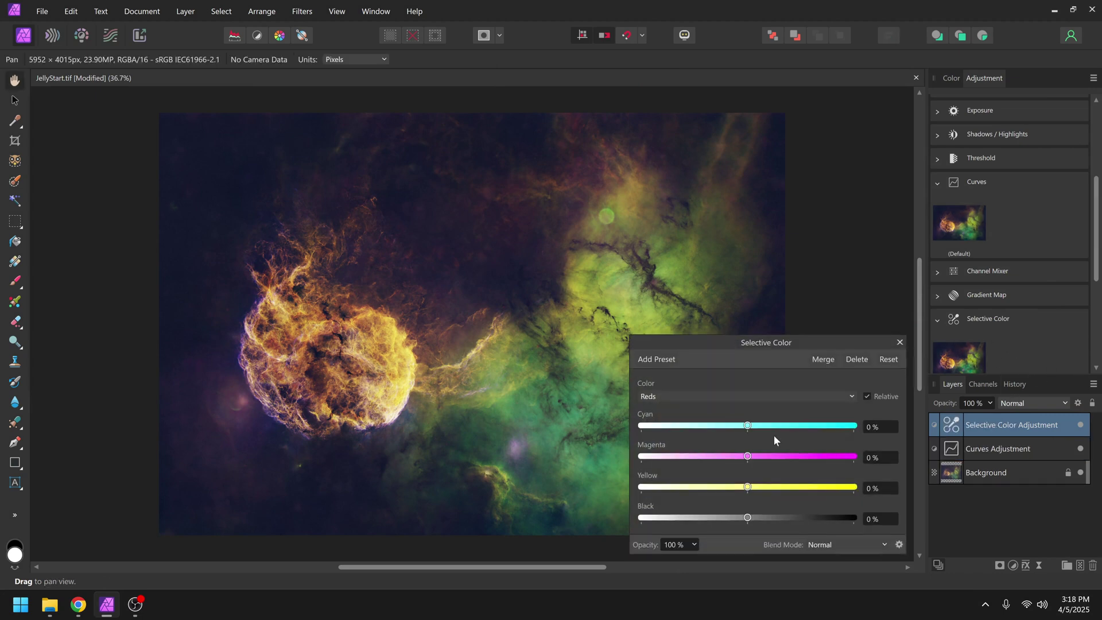
click(724, 396)
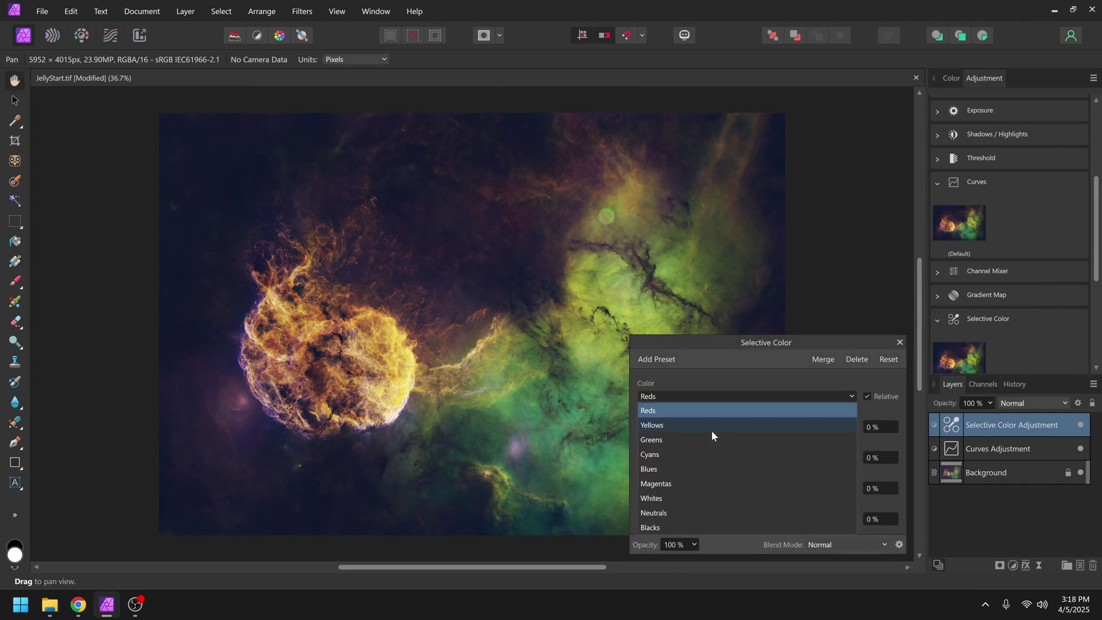
click(711, 430)
drag(729, 342, 911, 253)
drag(932, 337, 883, 337)
drag(931, 367, 969, 368)
mouse_move(931, 398)
mouse_down()
mouse_move(888, 398)
mouse_move(950, 398)
mouse_up()
Step: Set the Neutrals range to Cyan 9% and close the Selective Color settings
click(896, 308)
click(896, 424)
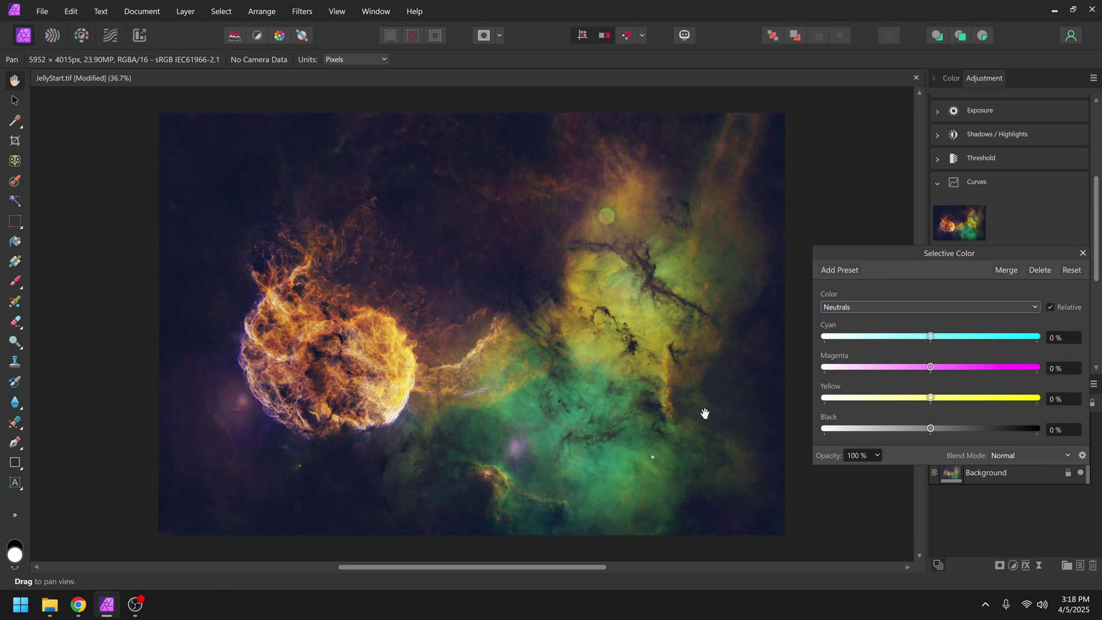
drag(931, 337, 941, 398)
click(1083, 253)
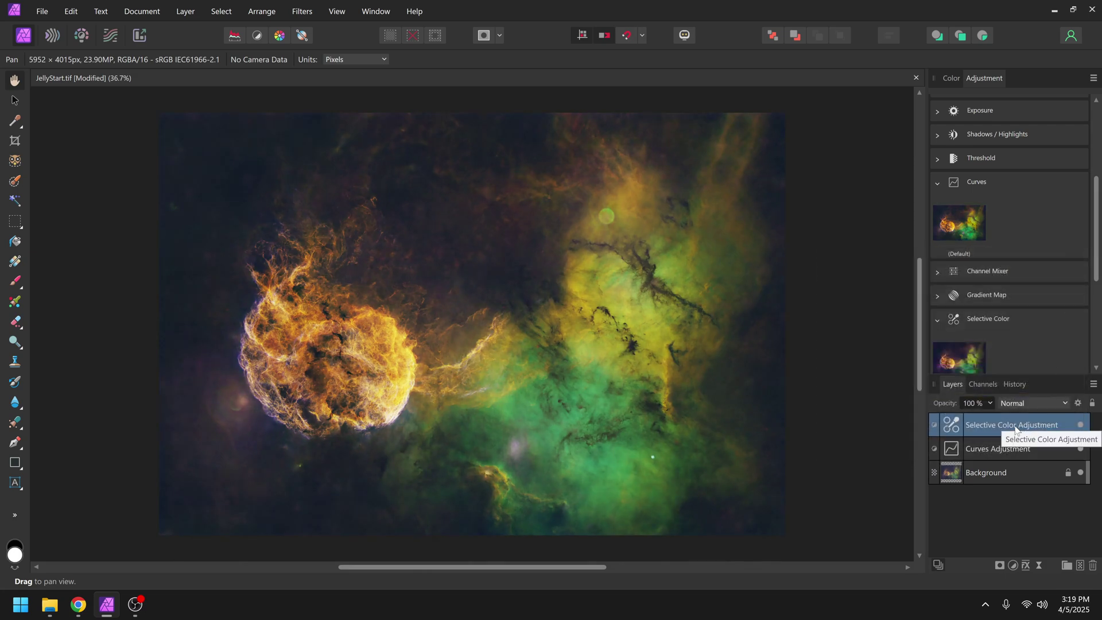
Step: Compare the Selective Color adjustment on and off, then lower its opacity to 81%
click(1082, 426)
click(1082, 426)
click(1082, 426)
click(1082, 426)
click(991, 403)
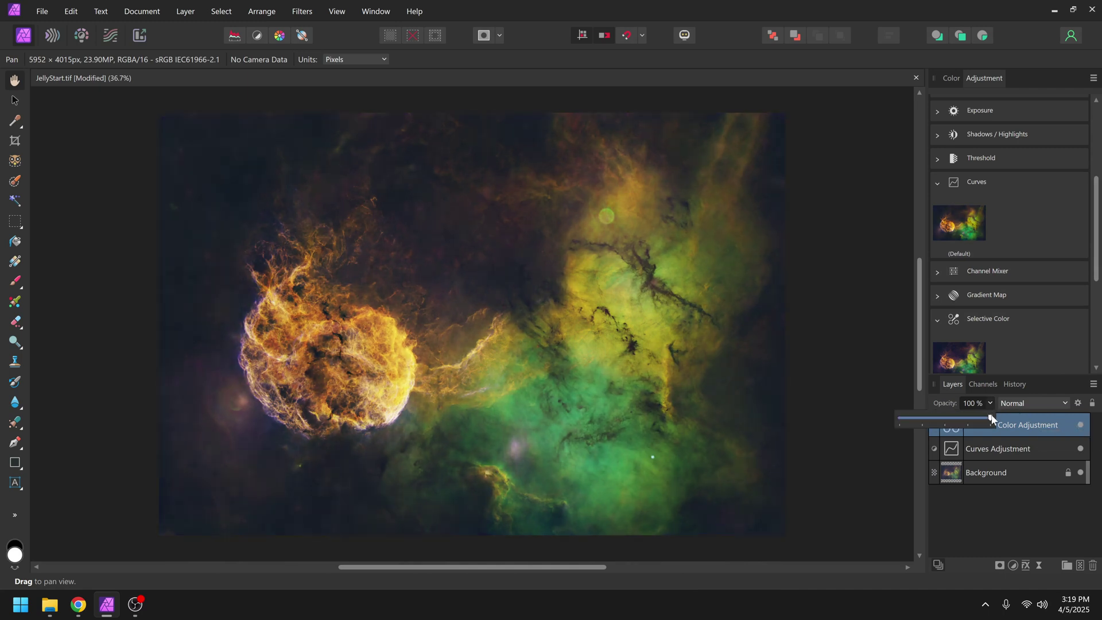
mouse_move(993, 419)
mouse_down()
mouse_move(910, 420)
mouse_move(977, 420)
mouse_up()
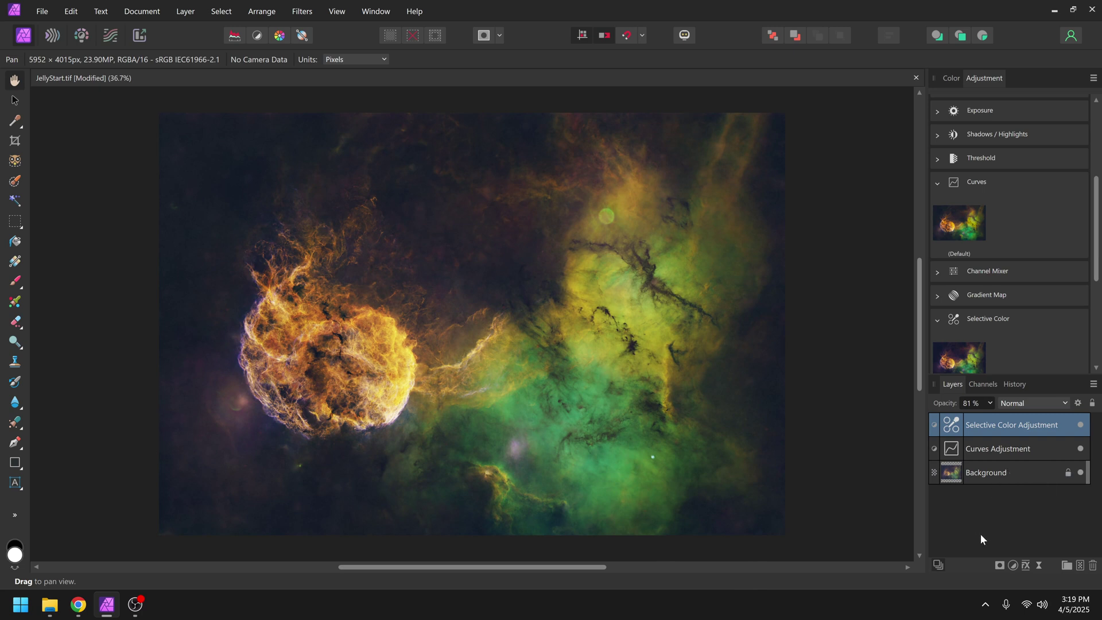
Step: Add a new Pixel layer and reduce its Clarity to -11% in the Develop persona
key(ctrl+shift+n)
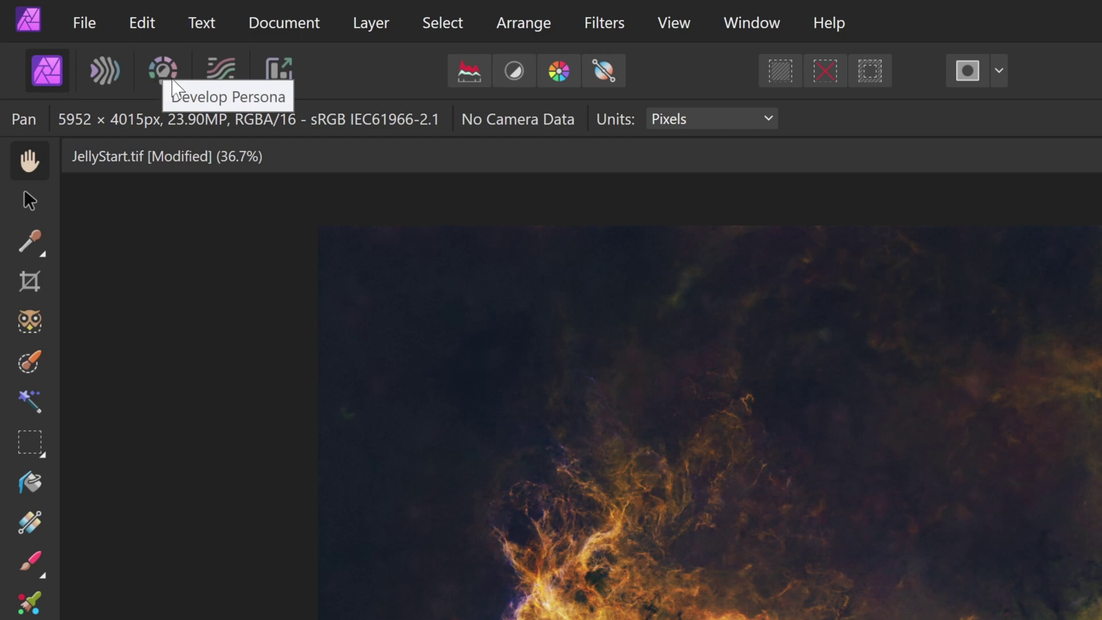
click(172, 67)
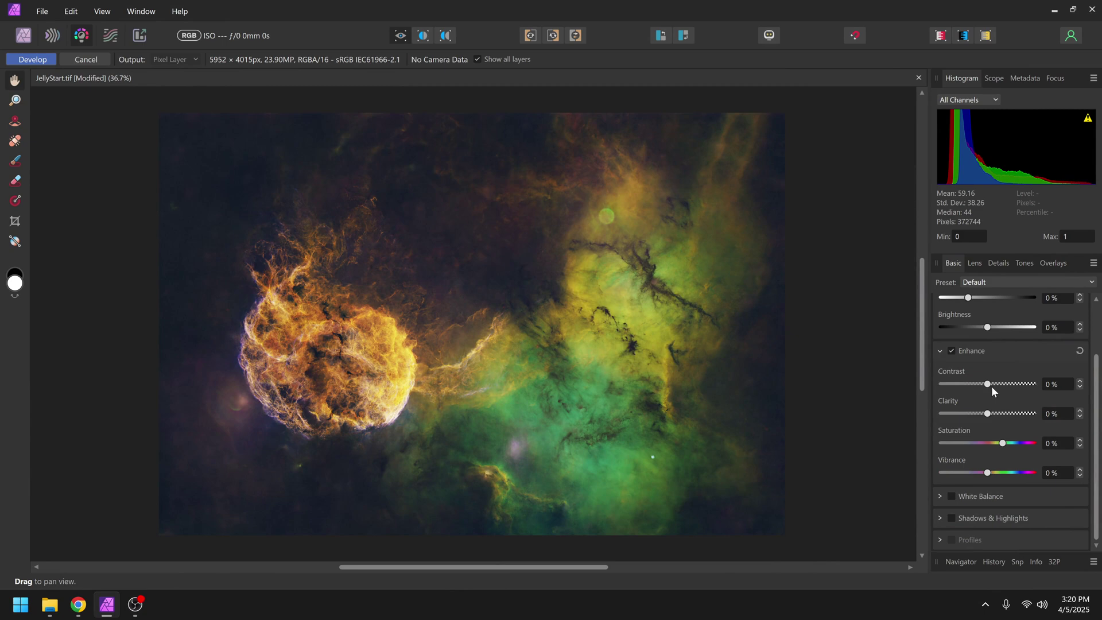
scroll(991, 386, up, 3)
drag(988, 337, 1002, 452)
scroll(998, 396, down, 1)
scroll(1002, 450, down, 1)
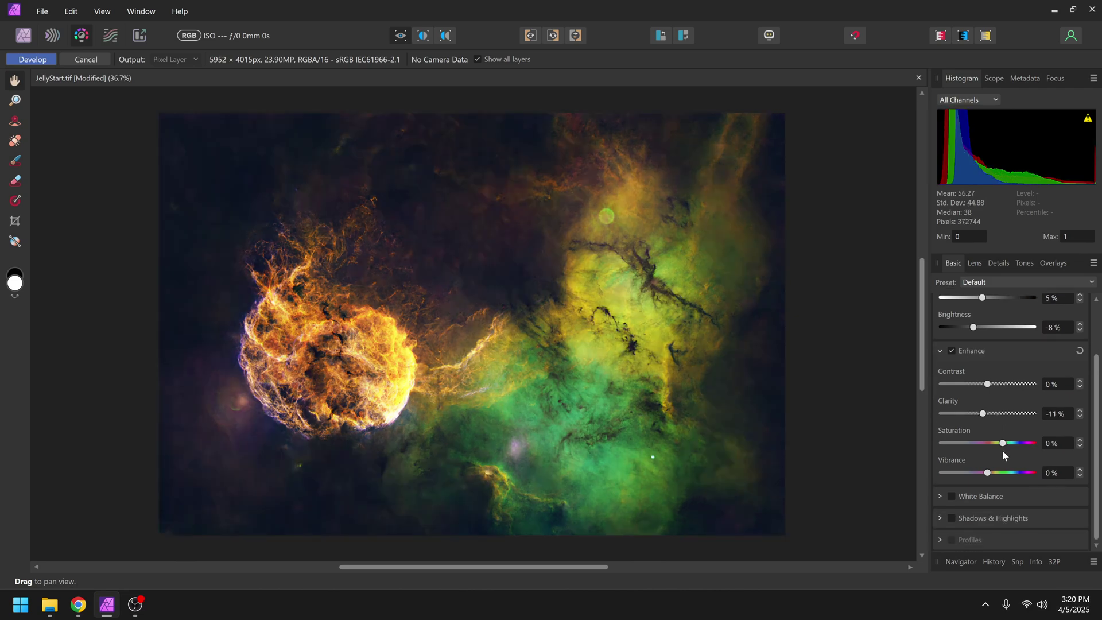
Step: Enable White Balance with Tint 13% and cooler Temperature, and turn on Shadows & Highlights
click(995, 498)
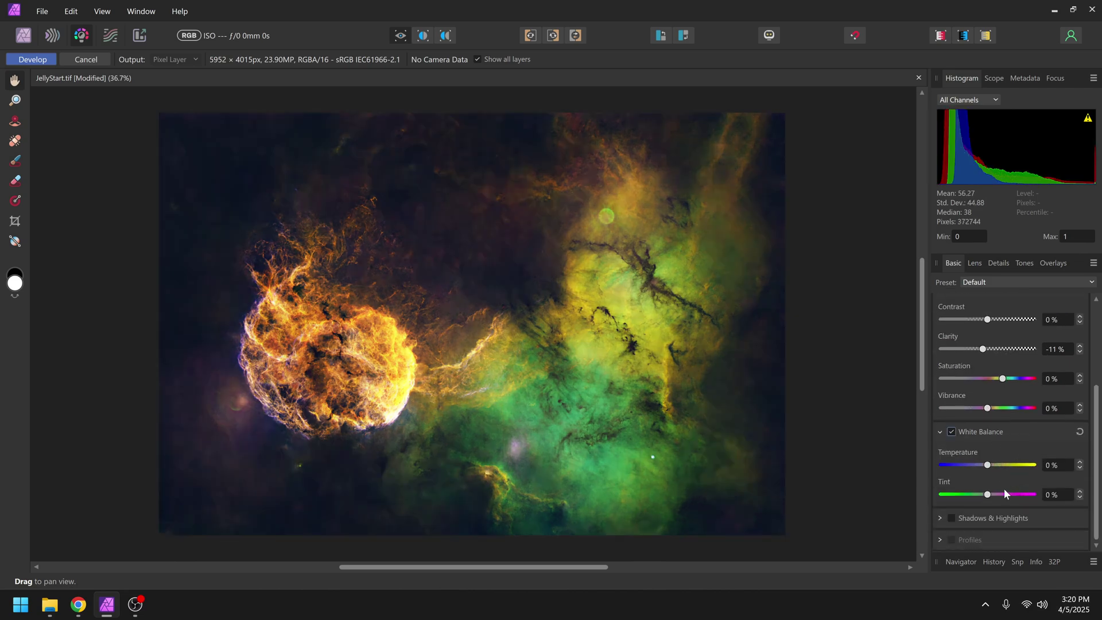
drag(989, 495, 999, 495)
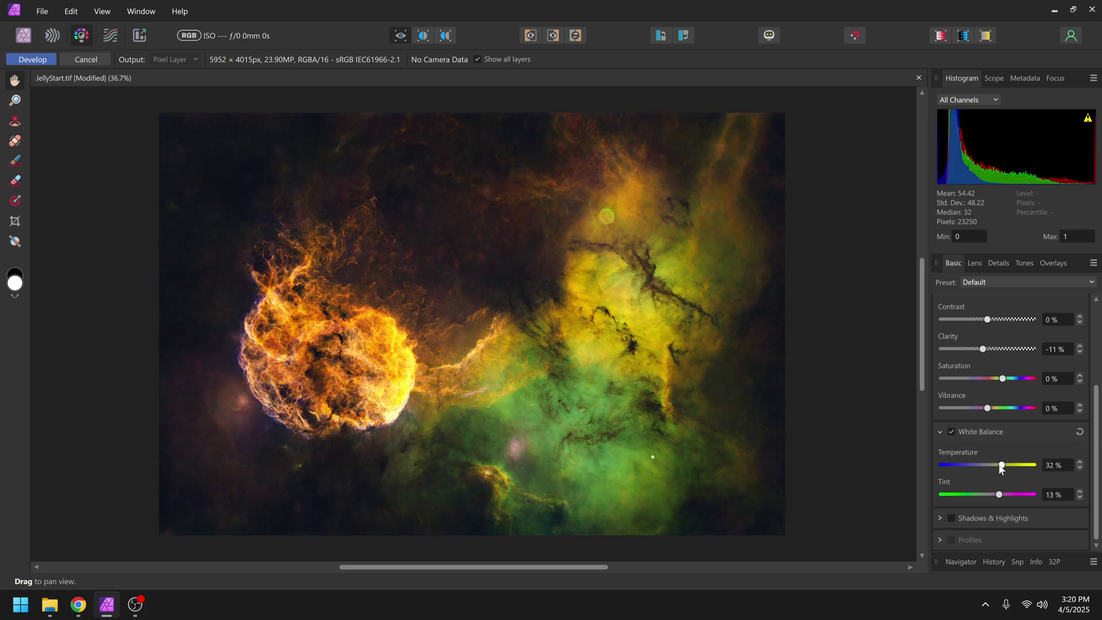
drag(995, 465, 980, 465)
click(952, 518)
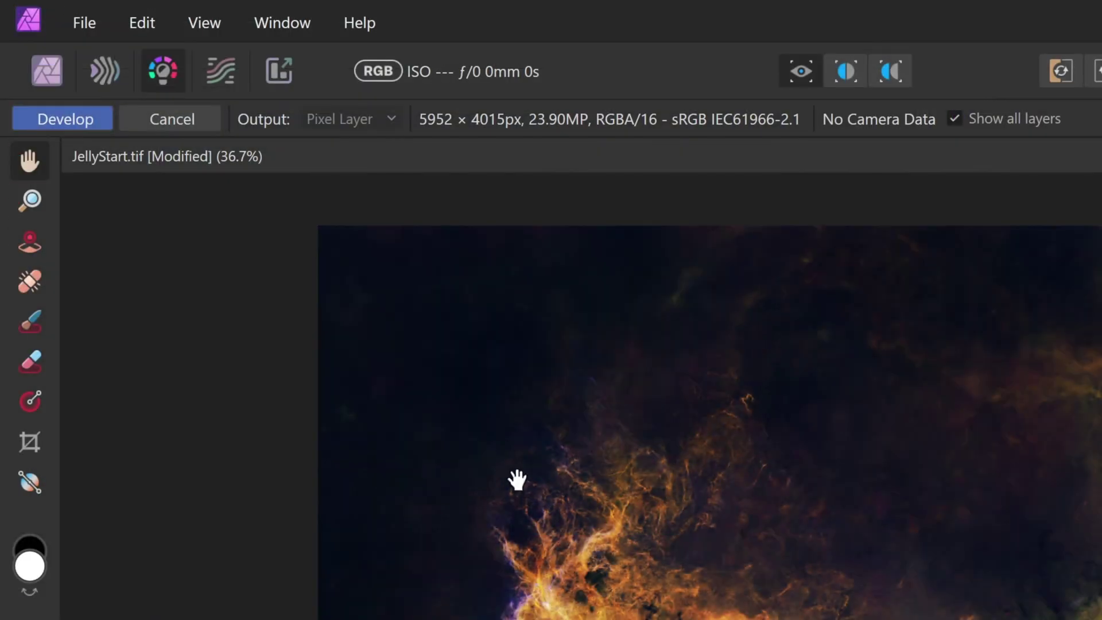
Step: Apply the develop edits and rename the Pixel layer to 'Contrast'
click(76, 123)
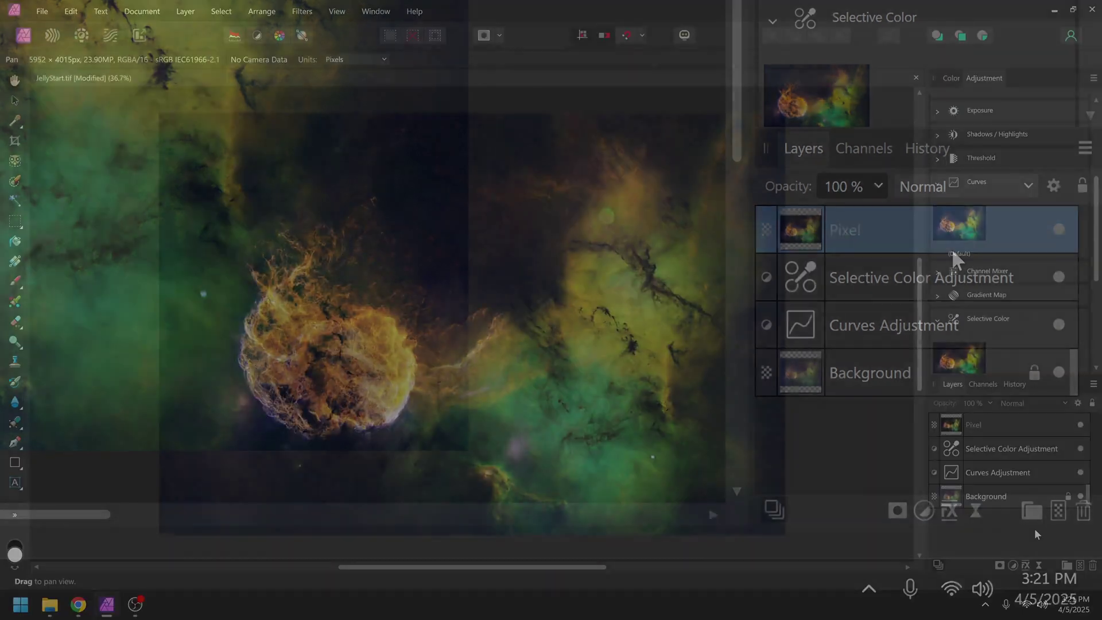
click(1036, 534)
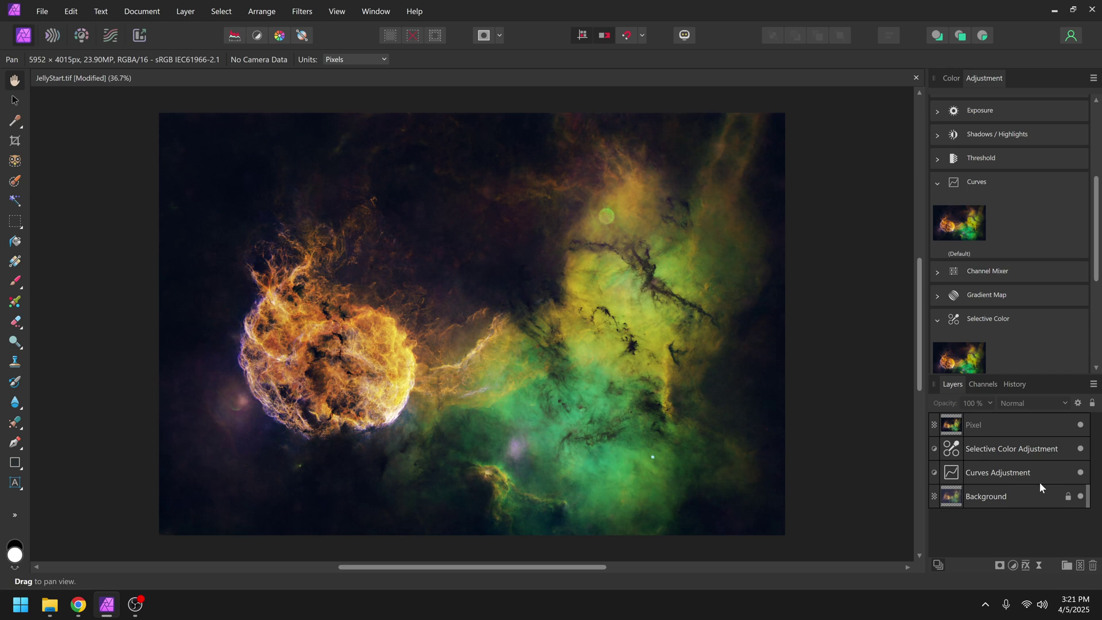
double_click(975, 425)
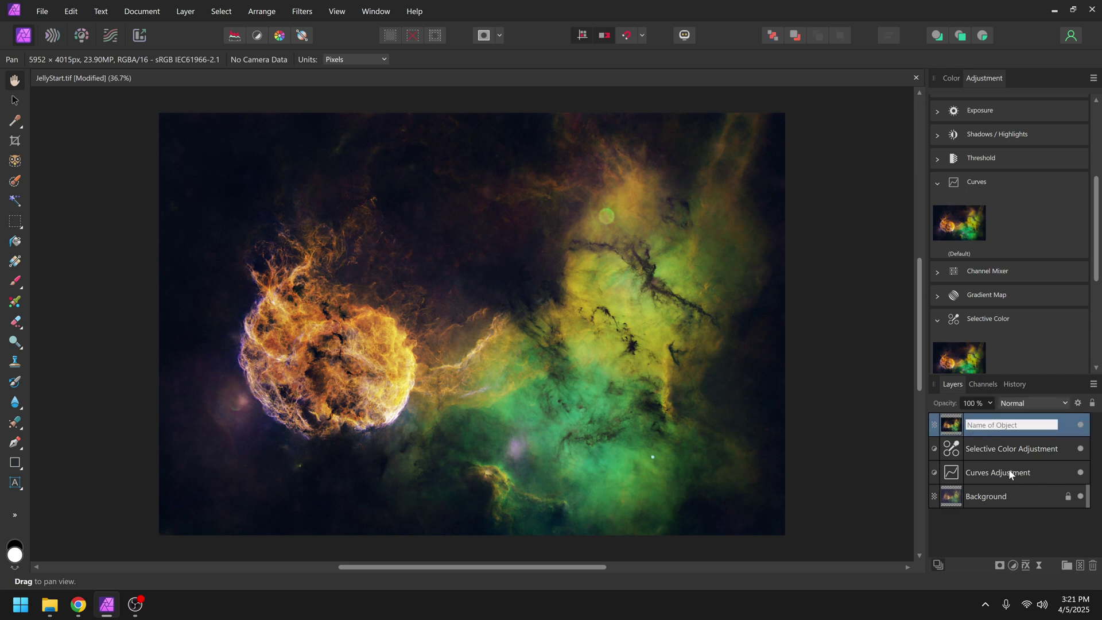
text(Cont)
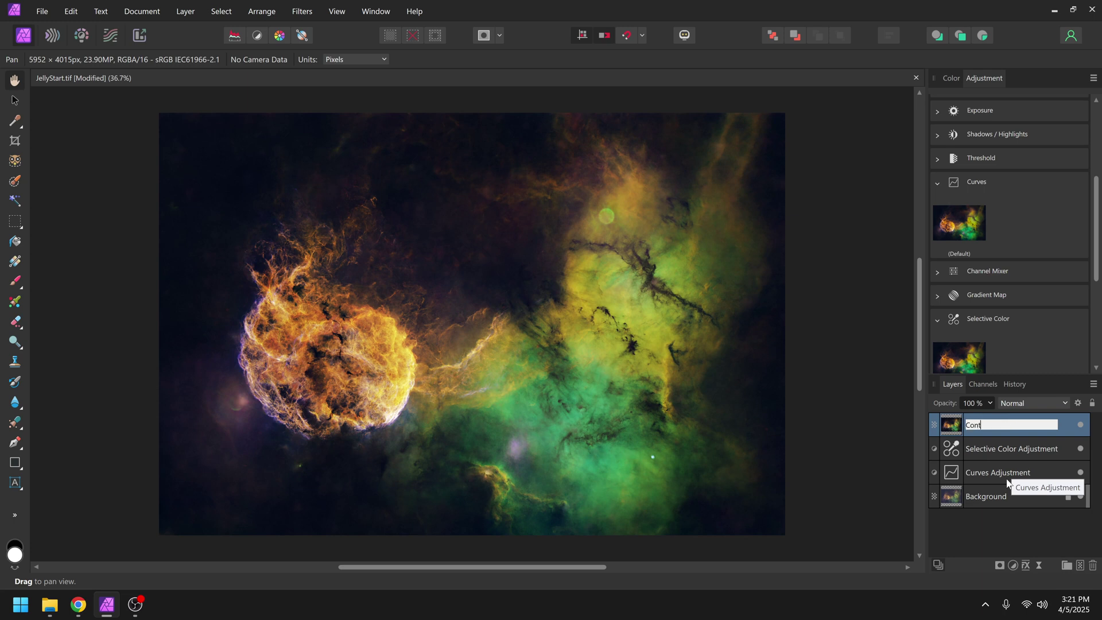
text(rast)
key(Return)
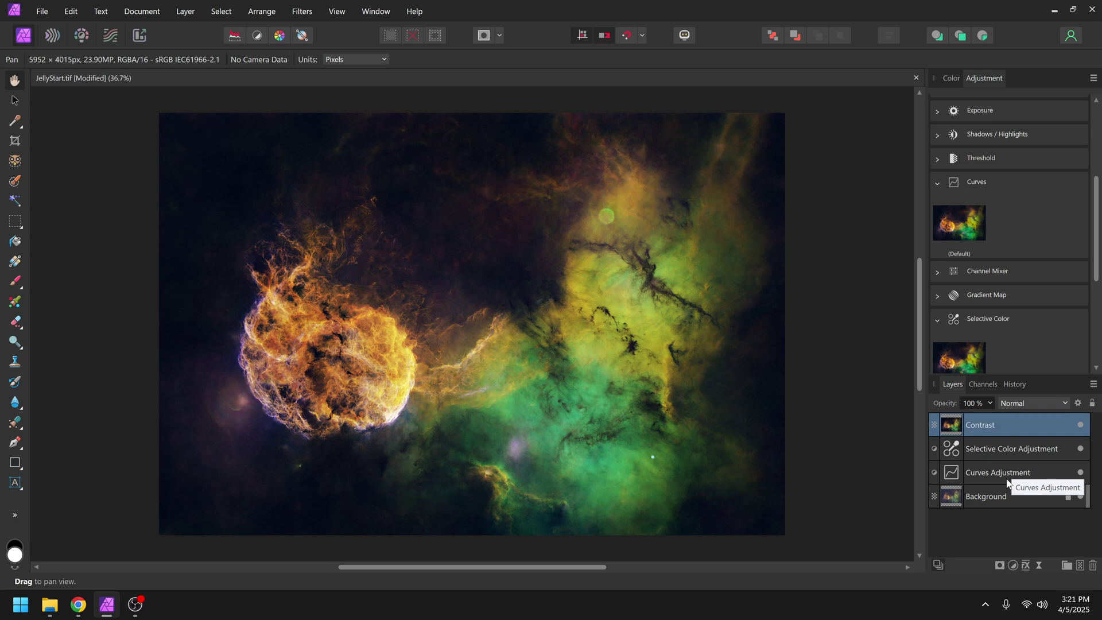
Step: Duplicate the Contrast layer and start renaming the copy
right_click(998, 426)
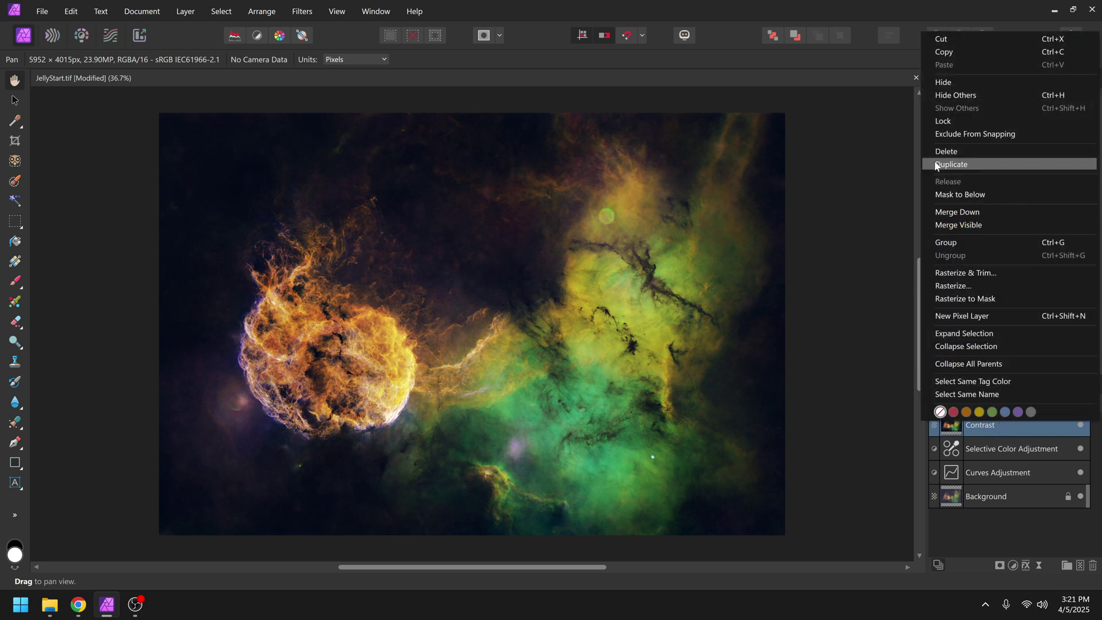
click(979, 164)
double_click(982, 425)
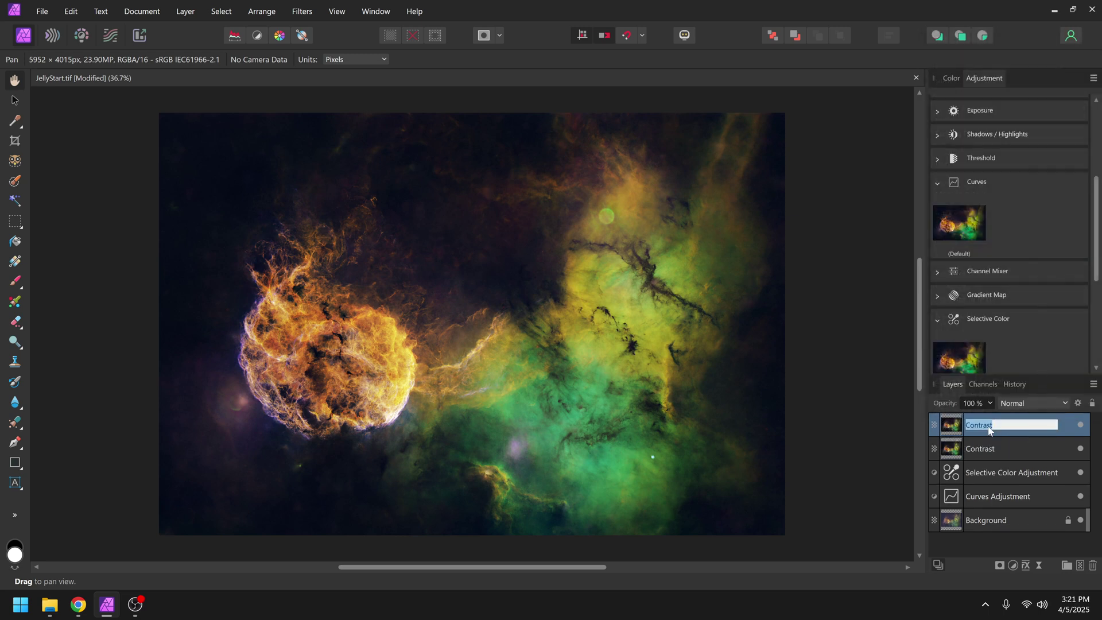
Step: Name the copy 'Color' and develop it: temperature -59%, tint 50%, saturation 16%, vibrance 12%
text(Color)
key(Return)
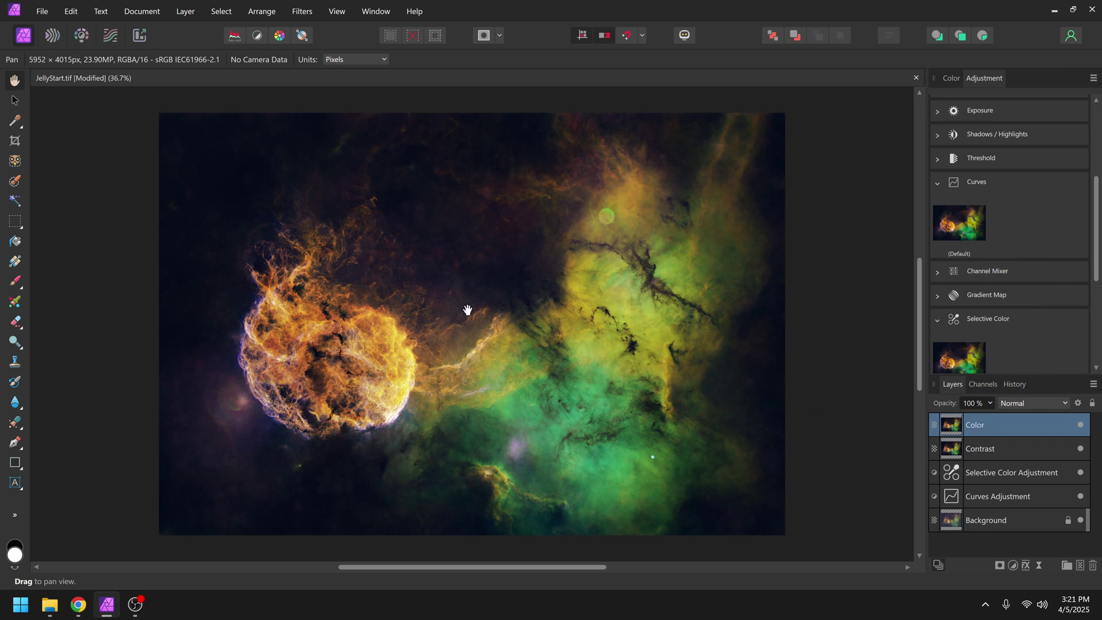
click(81, 36)
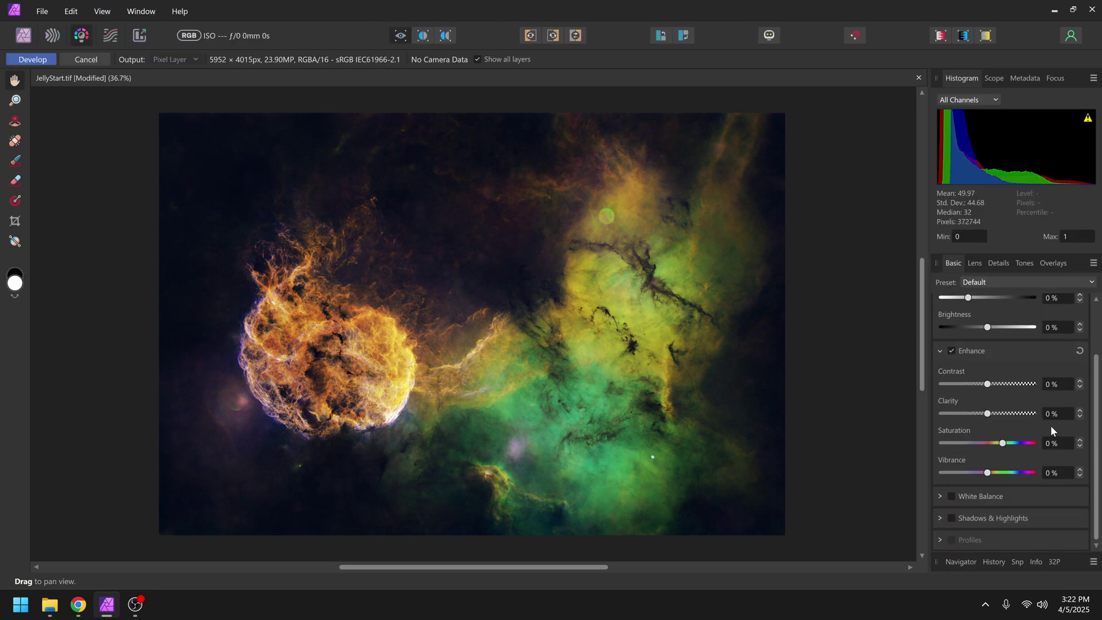
click(1000, 496)
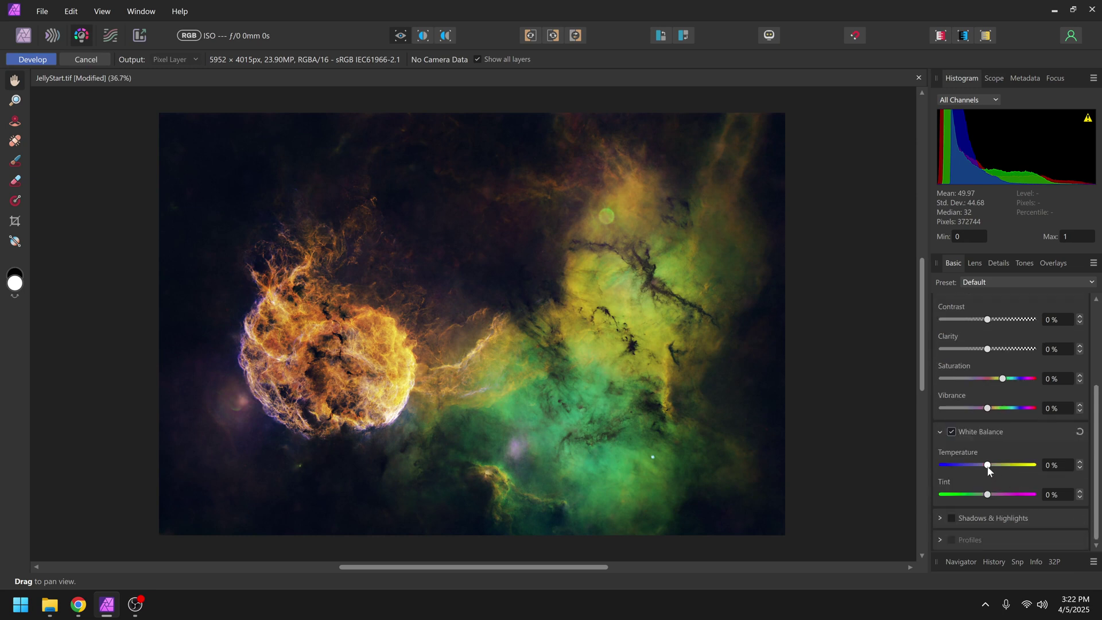
drag(989, 467, 1018, 495)
drag(972, 465, 964, 465)
drag(1003, 379, 999, 409)
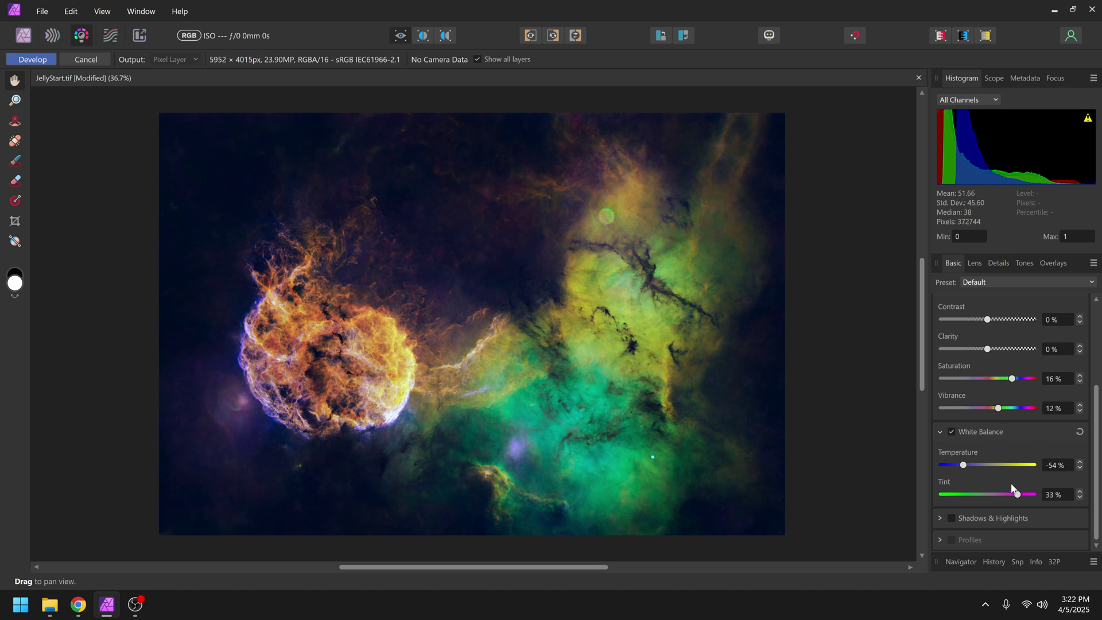
drag(1015, 492, 1044, 488)
drag(964, 465, 963, 468)
click(56, 61)
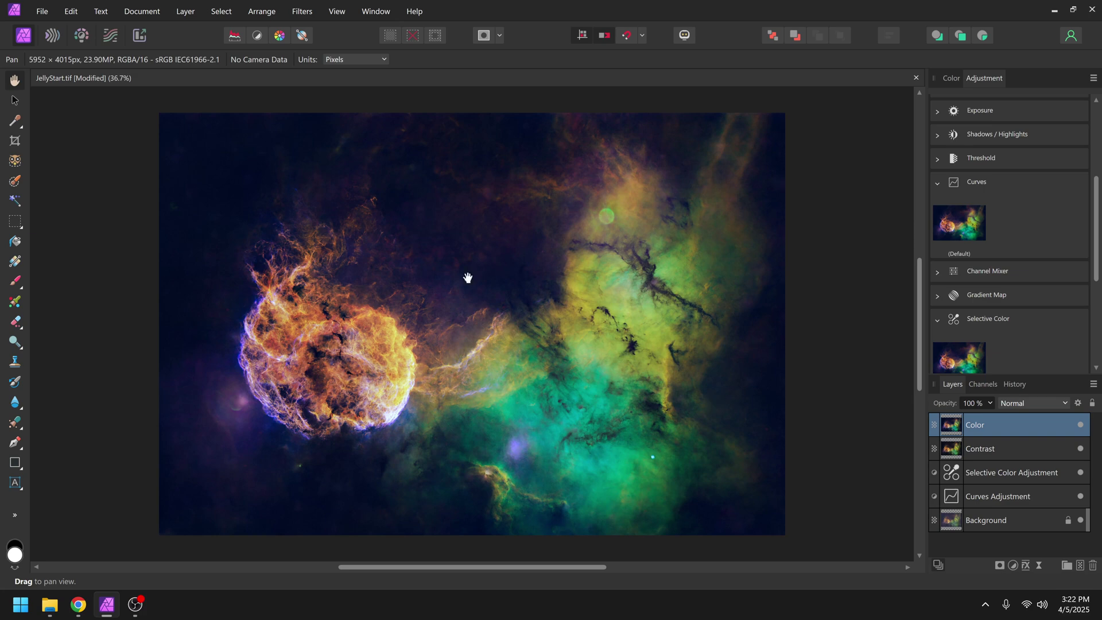
Step: Add a Live Luminosity Range Mask, preview it in greyscale, and make its curve a straight ramp
click(185, 11)
mouse_move(317, 217)
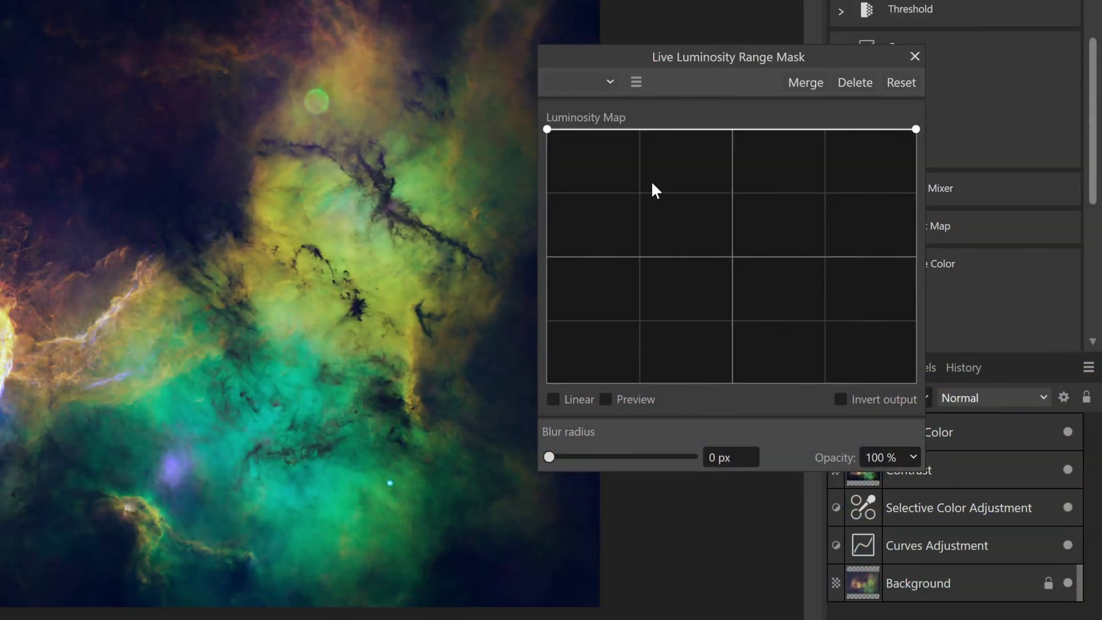
click(636, 400)
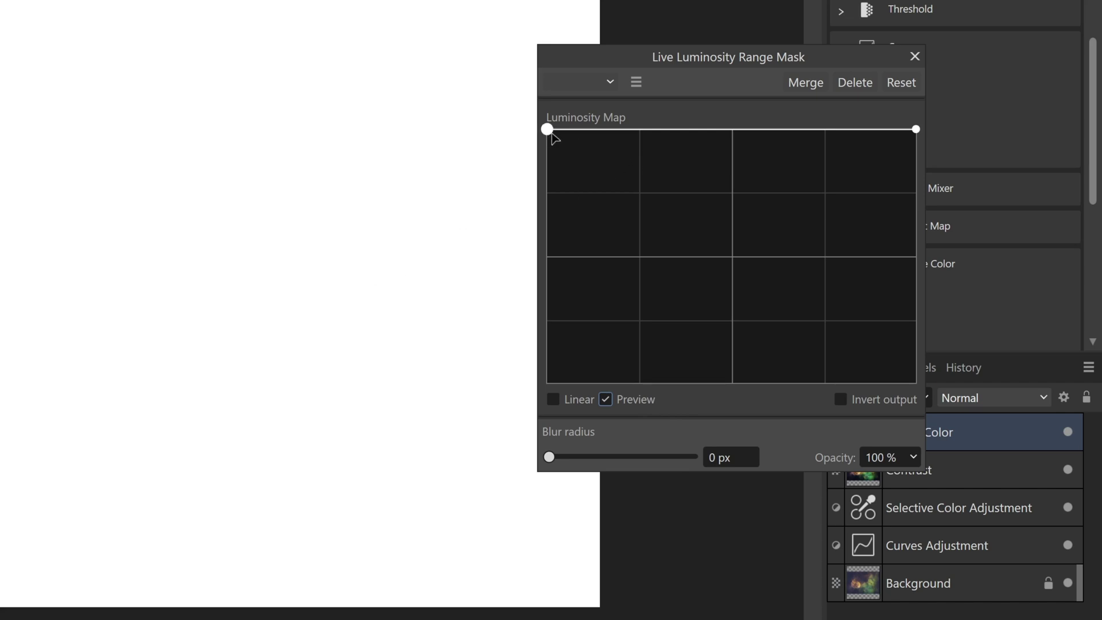
drag(917, 130, 917, 383)
drag(548, 131, 547, 383)
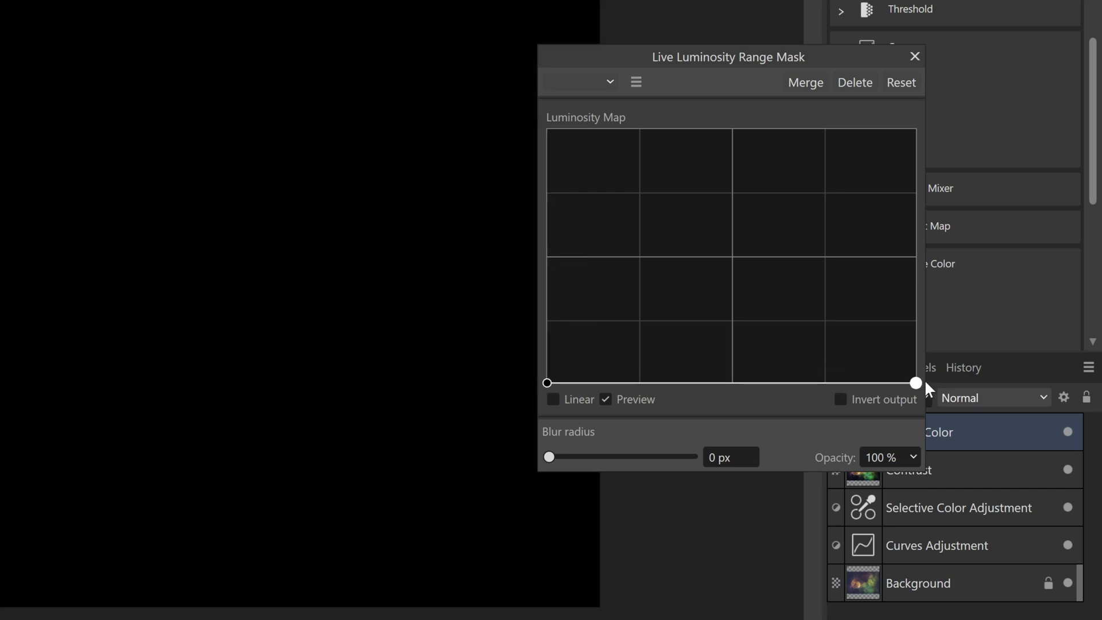
drag(915, 384, 937, 99)
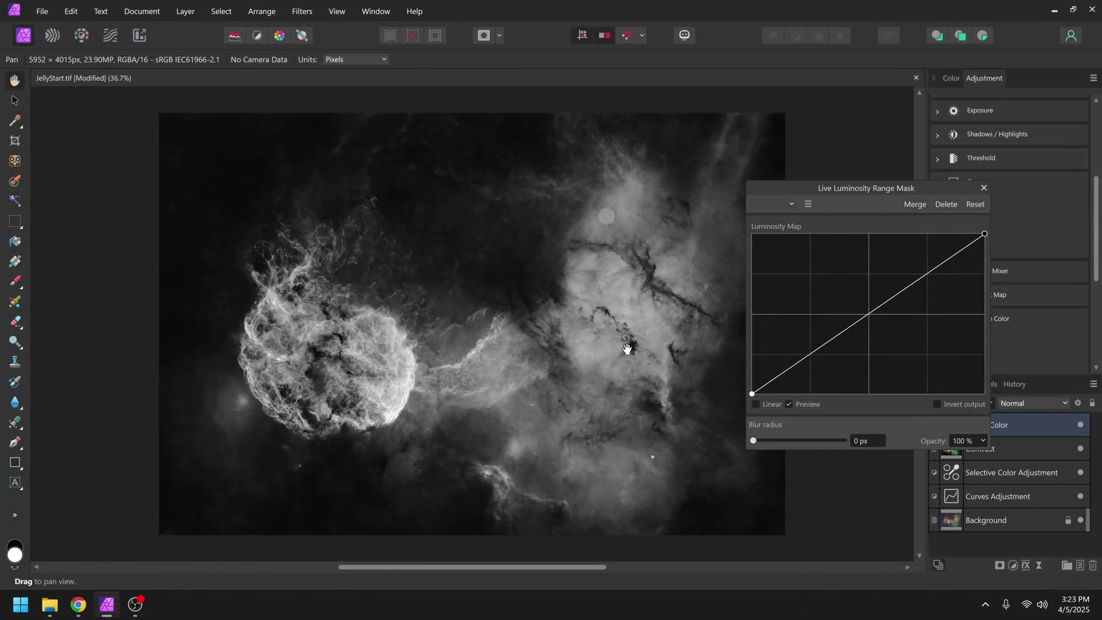
Step: Add and position midpoint and lower nodes on the luminosity curve, checking the colour view
drag(722, 263, 721, 236)
mouse_move(863, 303)
mouse_down()
mouse_move(852, 284)
mouse_move(877, 315)
mouse_move(860, 281)
mouse_up()
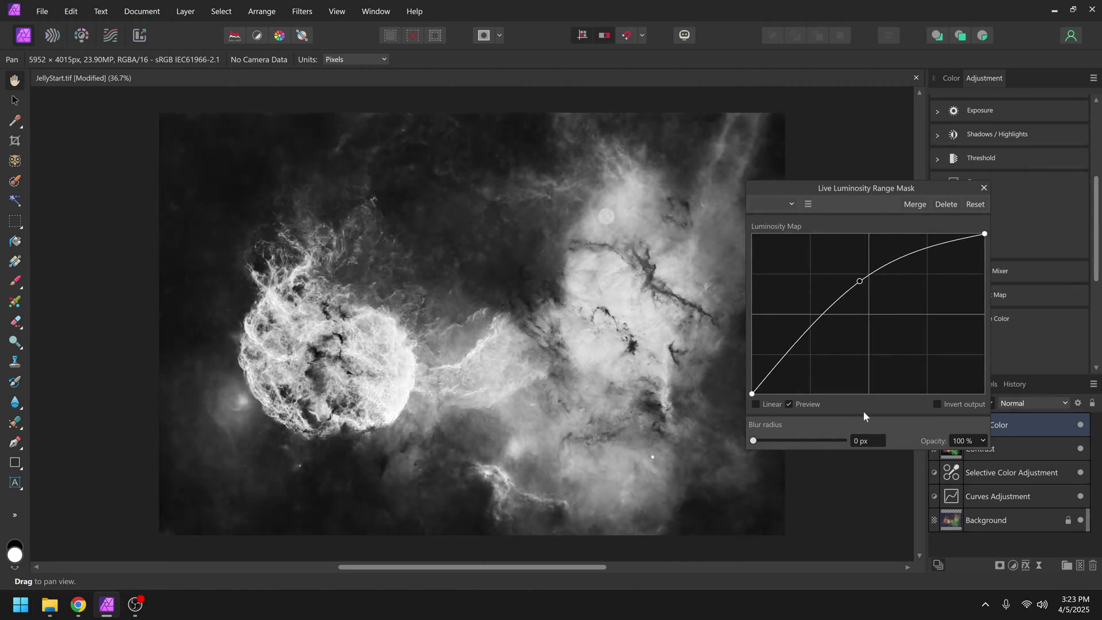
click(802, 404)
drag(861, 282, 840, 272)
click(761, 319)
drag(761, 319, 787, 297)
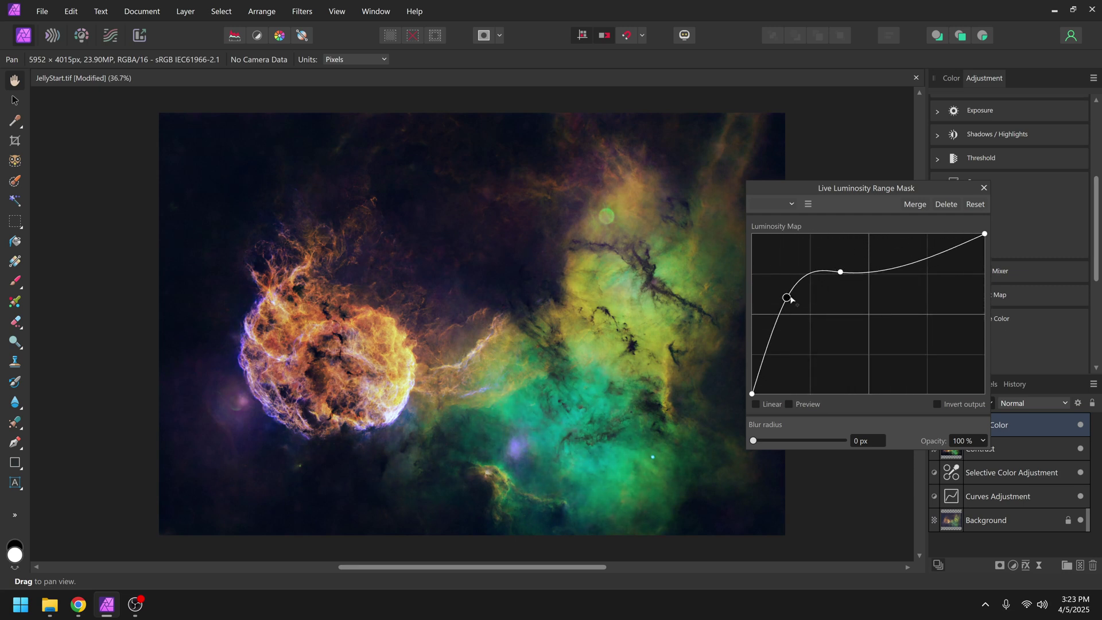
drag(840, 272, 864, 259)
Step: Pull the lower node down into a steep S-curve and blur the mask 48.8 px
click(804, 404)
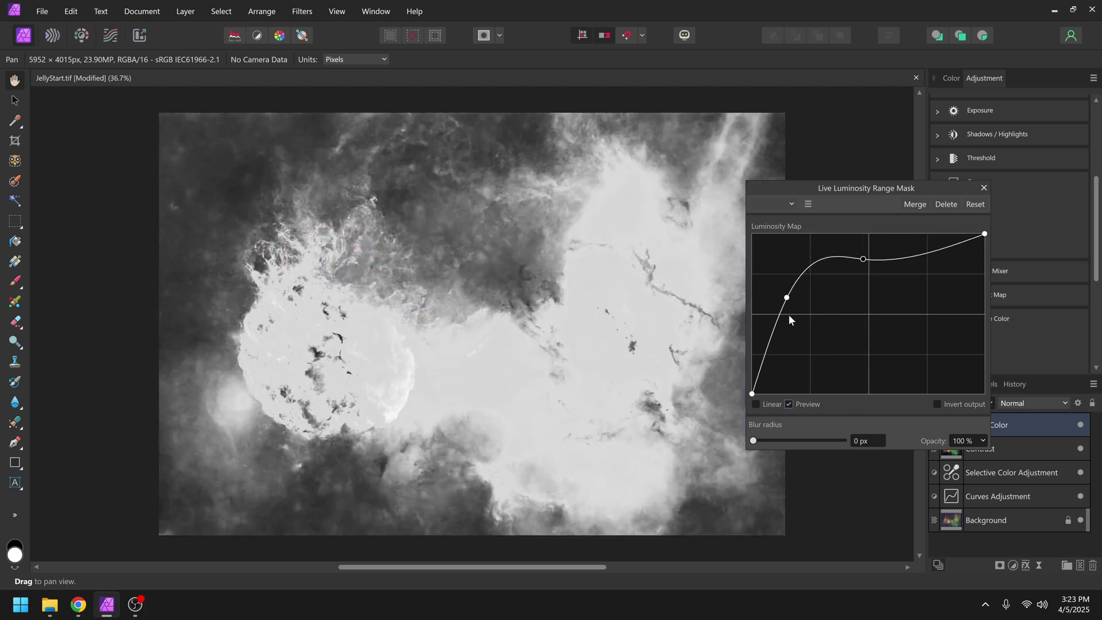
drag(788, 315, 791, 383)
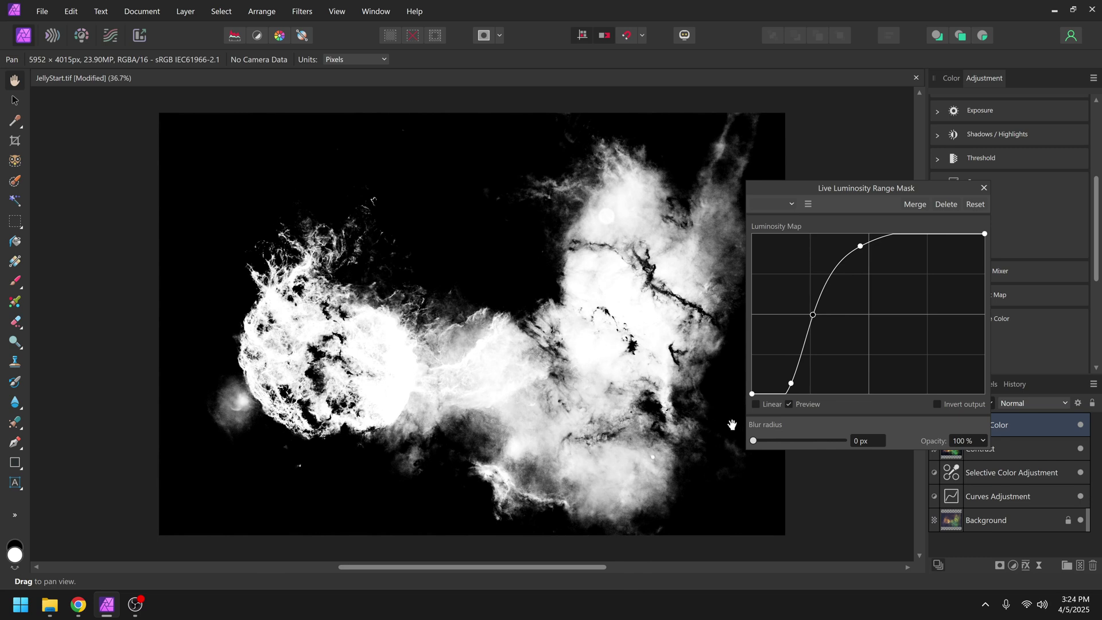
drag(753, 441, 834, 441)
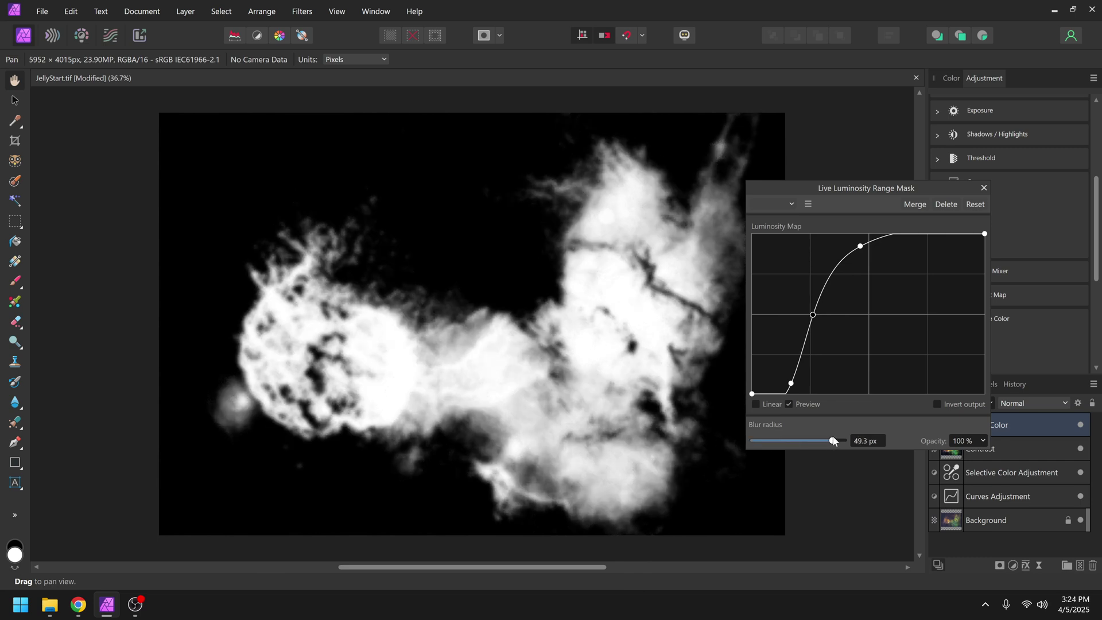
click(805, 405)
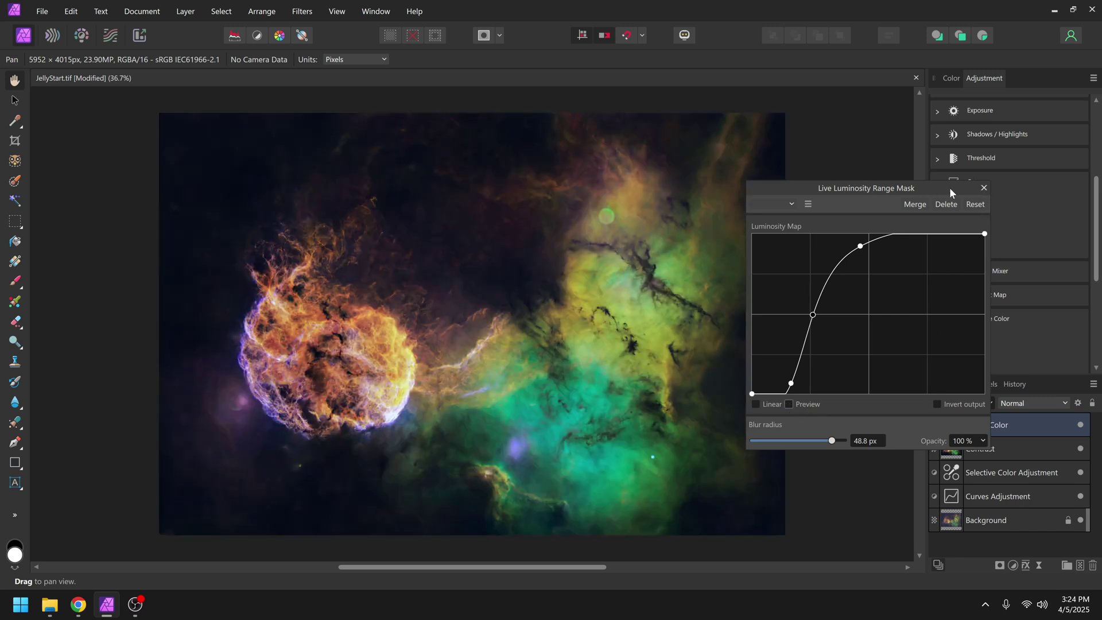
Step: Close the luminosity range settings and choose Edit Mask on the Color layer's mask
click(984, 188)
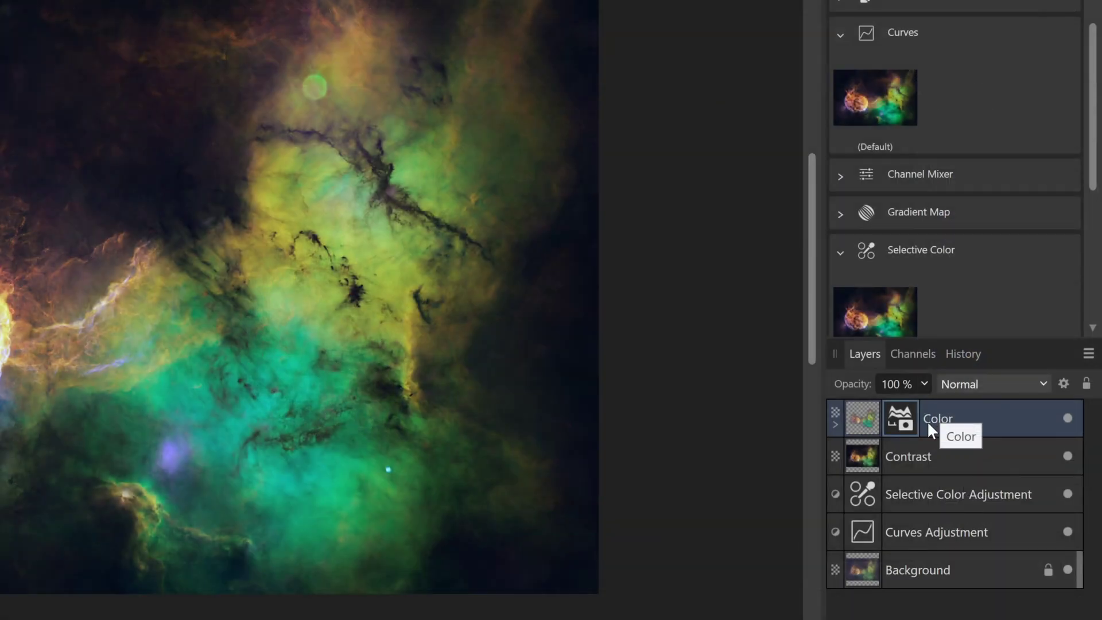
double_click(902, 417)
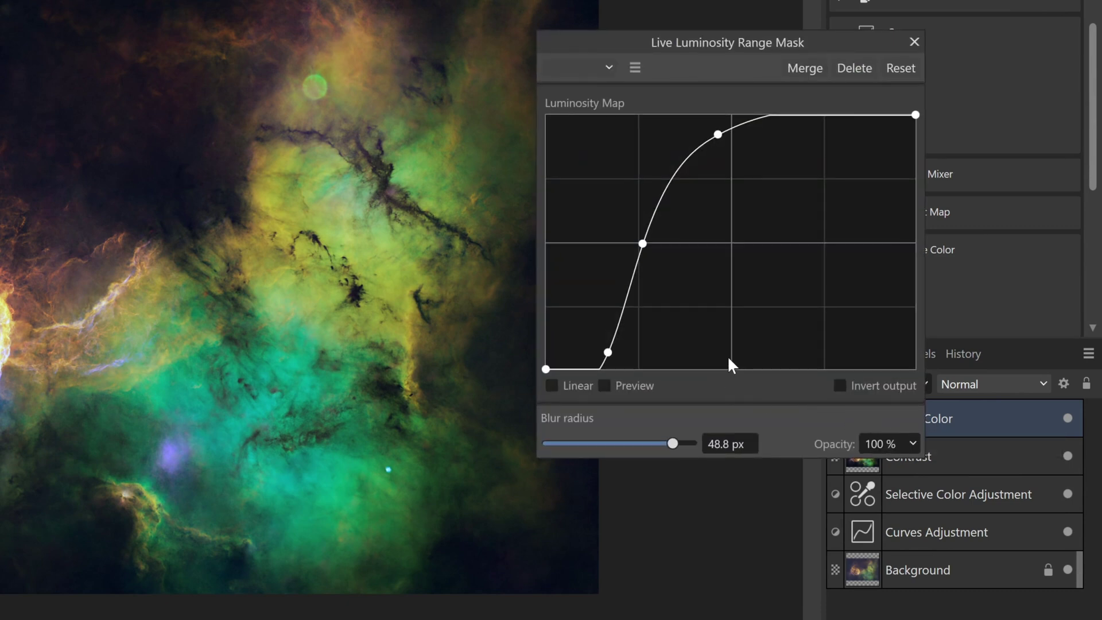
click(914, 42)
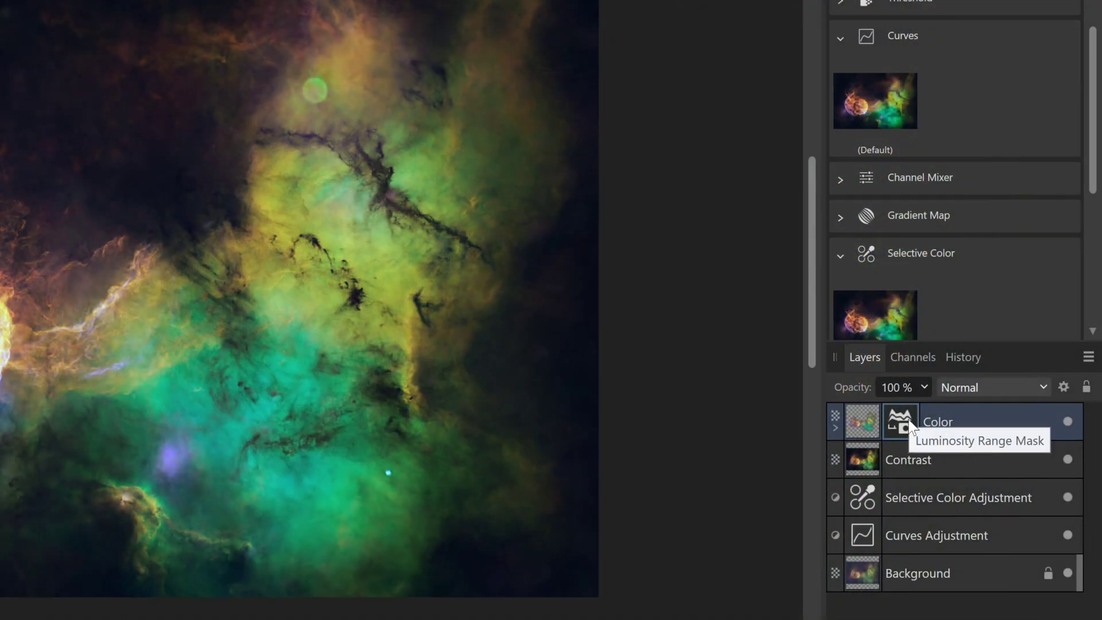
right_click(909, 422)
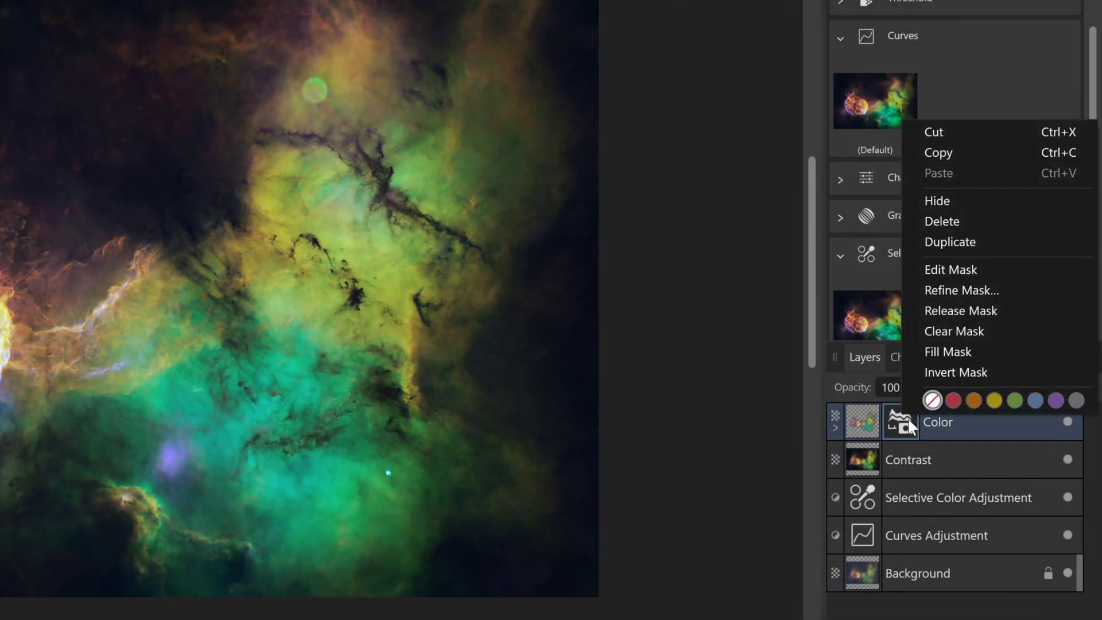
click(975, 272)
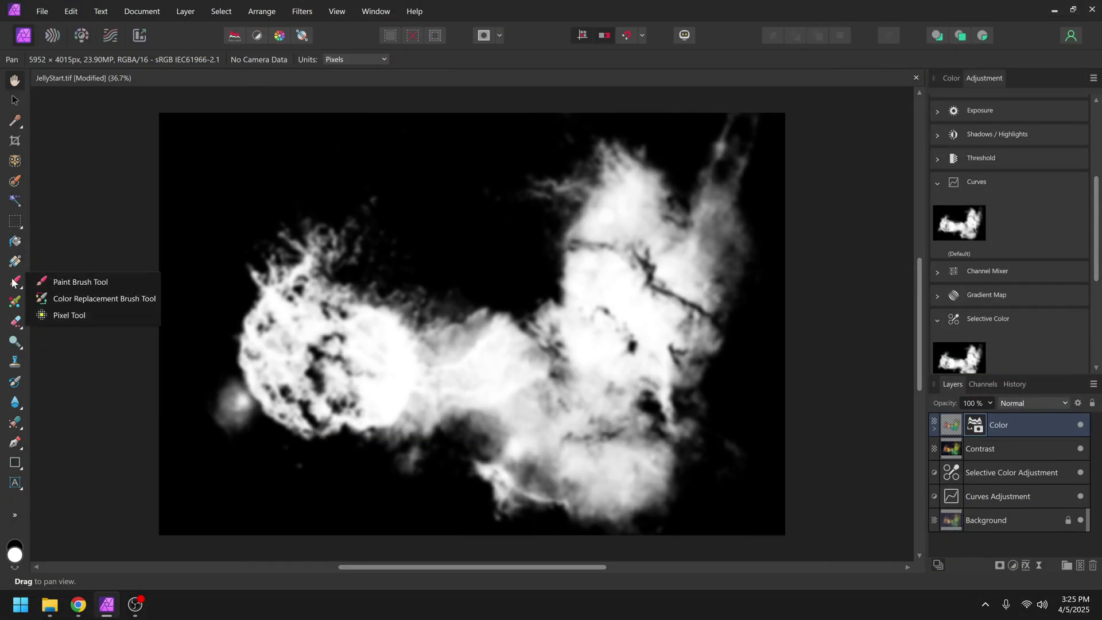
Step: Paint black on the Color layer's mask down the middle and over the right-hand nebula
click(81, 282)
click(645, 328)
mouse_move(623, 284)
mouse_down()
mouse_move(607, 396)
mouse_move(573, 214)
mouse_move(569, 317)
mouse_move(540, 107)
mouse_move(554, 269)
mouse_move(570, 118)
mouse_move(611, 130)
mouse_move(632, 348)
mouse_move(673, 333)
mouse_move(730, 139)
mouse_move(717, 395)
mouse_move(678, 480)
mouse_move(605, 447)
mouse_move(635, 423)
mouse_move(668, 328)
mouse_move(655, 497)
mouse_move(669, 405)
mouse_move(624, 518)
mouse_move(524, 513)
mouse_move(514, 423)
mouse_move(540, 370)
mouse_move(540, 502)
mouse_move(586, 365)
mouse_move(588, 408)
mouse_up()
mouse_move(534, 320)
mouse_down()
mouse_move(512, 423)
mouse_move(500, 413)
mouse_move(431, 482)
mouse_move(398, 484)
mouse_move(230, 428)
mouse_move(233, 438)
mouse_move(223, 387)
mouse_move(448, 451)
mouse_up()
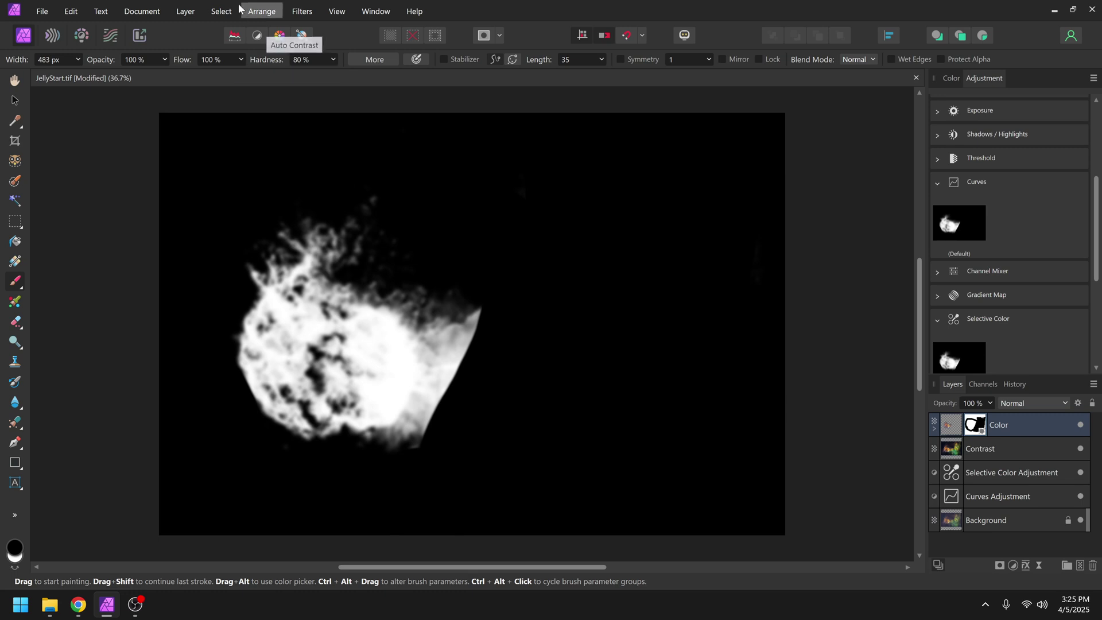
Step: Apply a 36.8 px Gaussian blur to the mask and return to the full-colour view
click(302, 11)
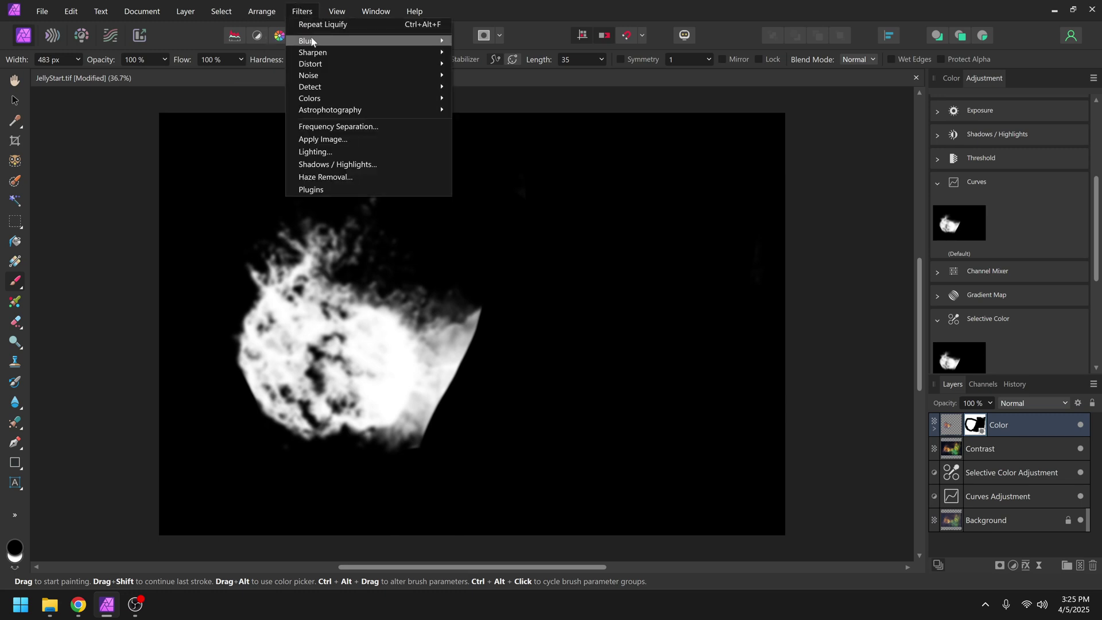
mouse_move(312, 40)
click(529, 56)
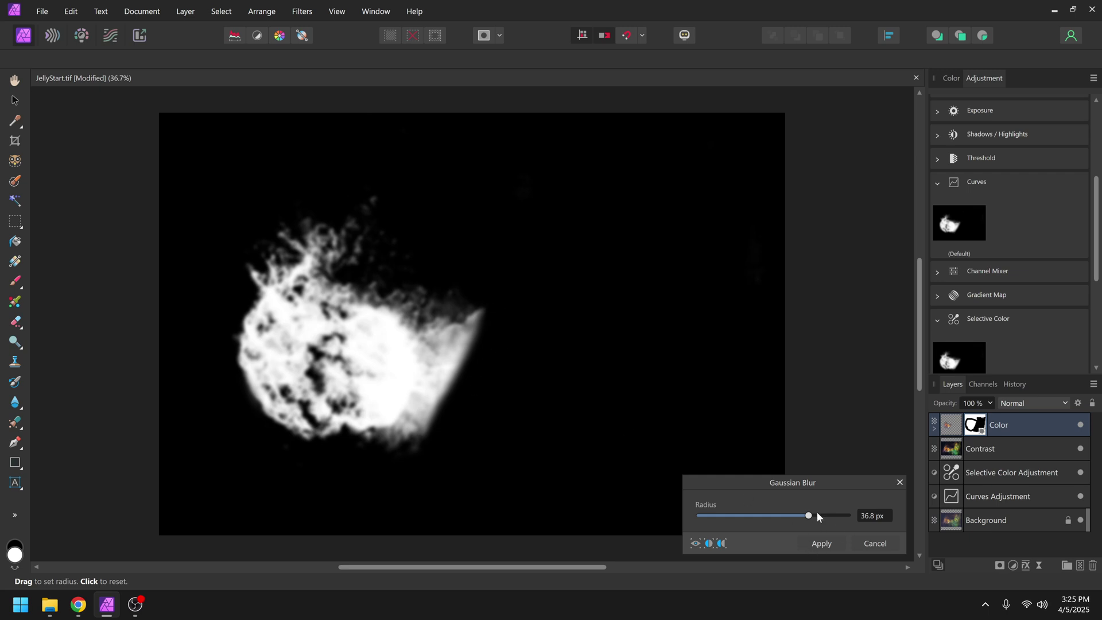
click(825, 543)
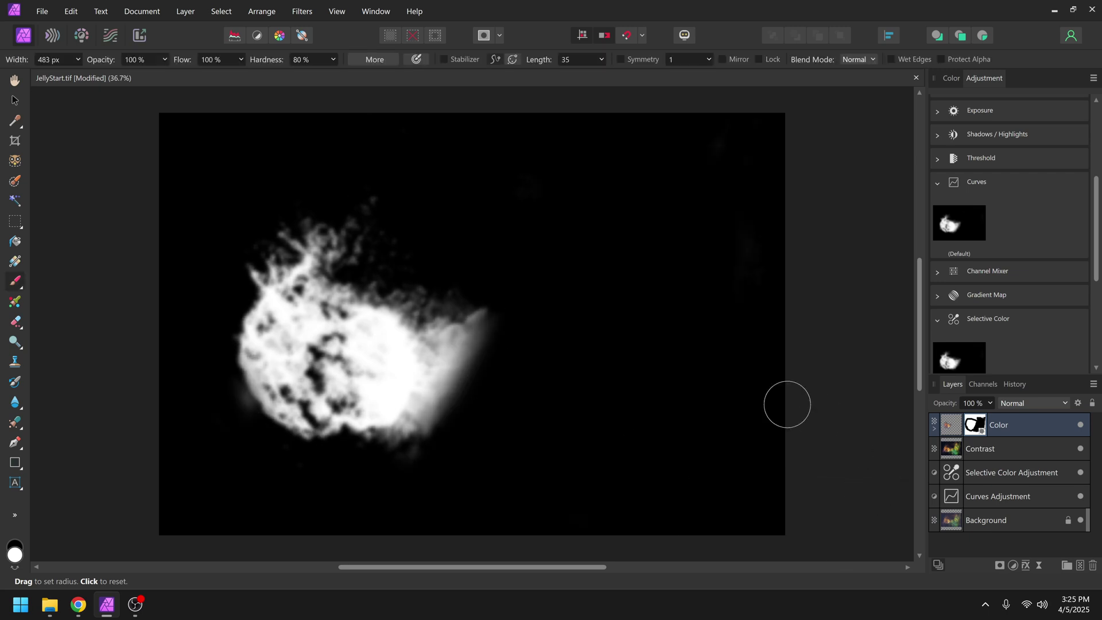
click(681, 411)
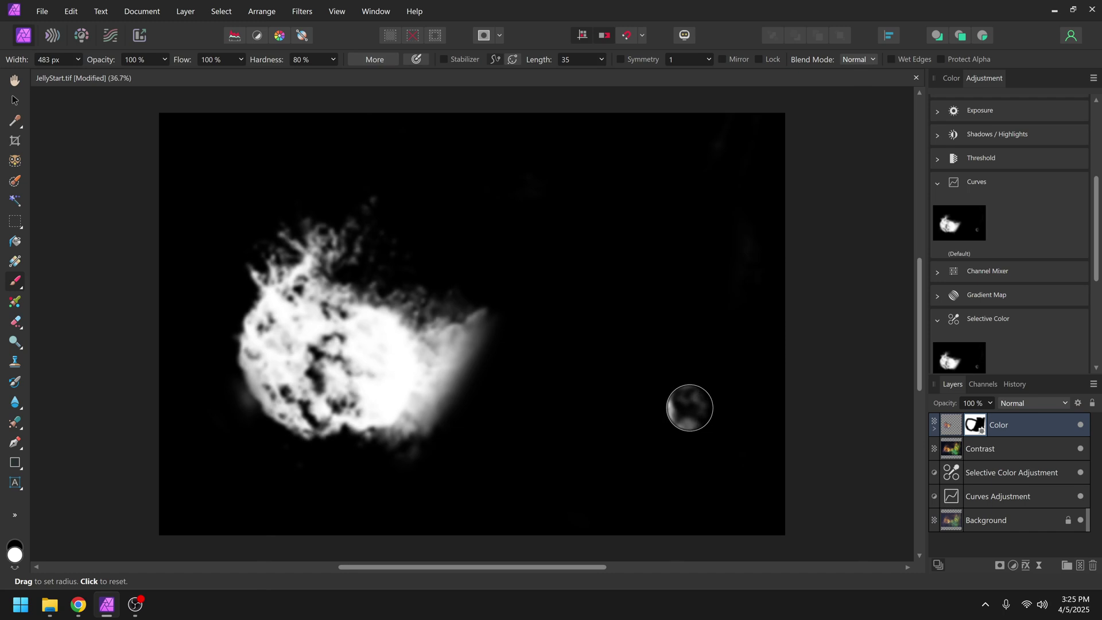
click(1019, 426)
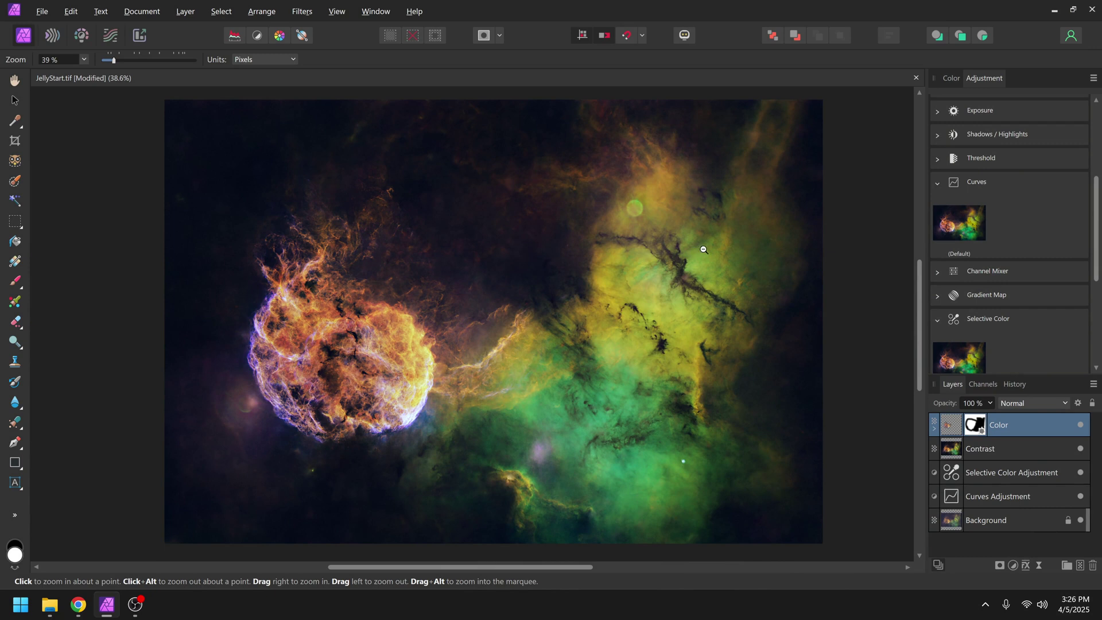
Step: Add an empty Pixel layer above Color with Ctrl+Shift+N and pick a healing tool
key(ctrl+shift+n)
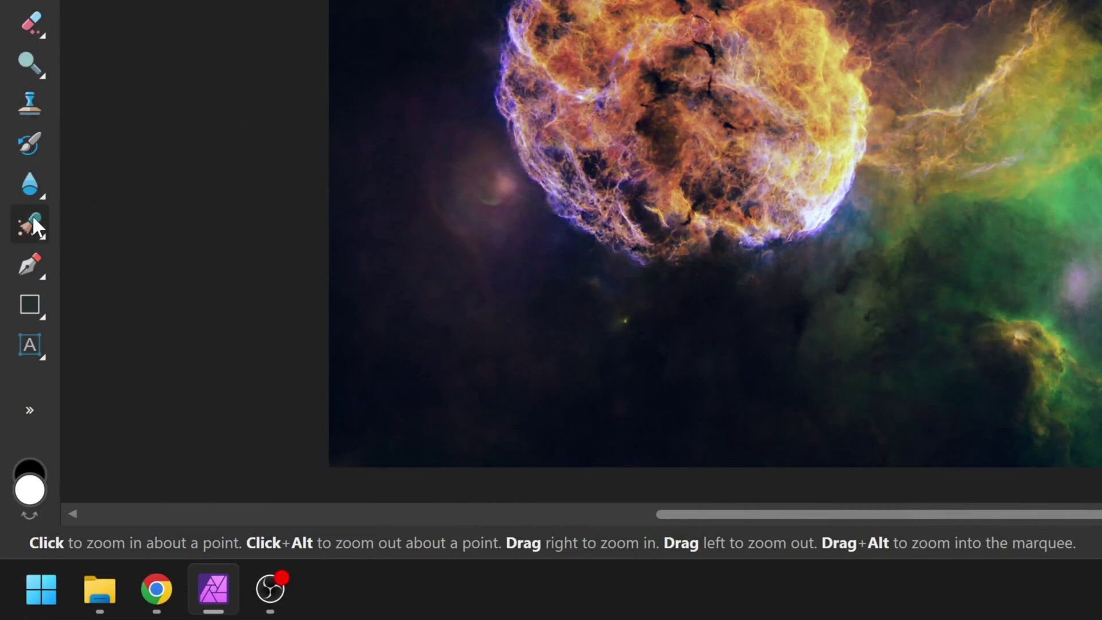
click(32, 216)
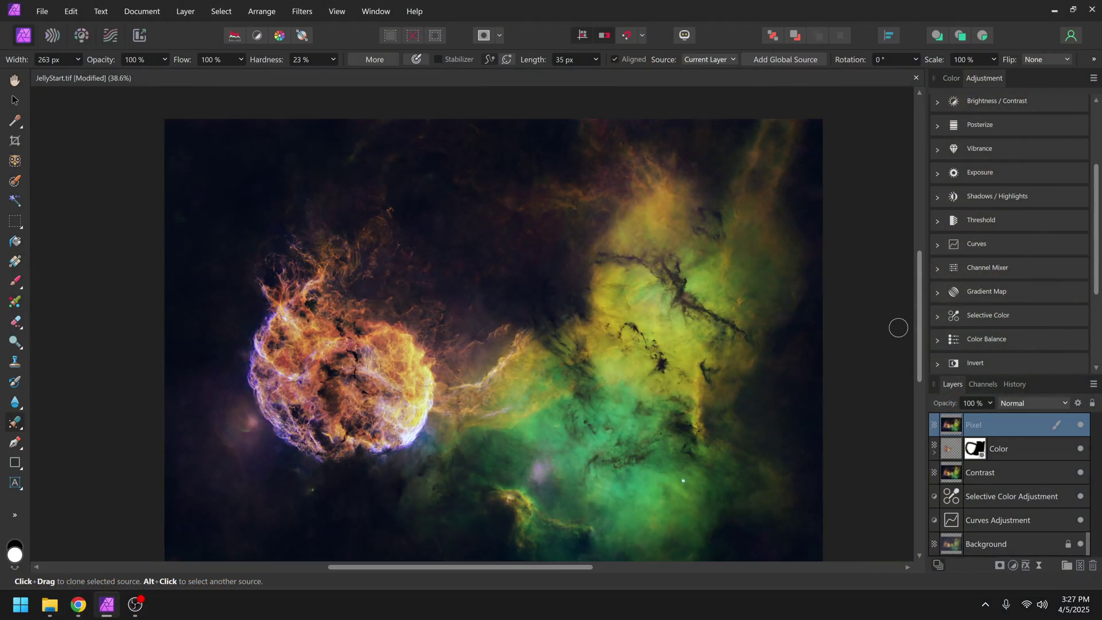
Step: Add Color Balance with Midtones Cyan/Red 71%, Magenta/Green -26%, Yellow/Blue 15%
scroll(1006, 326, down, 2)
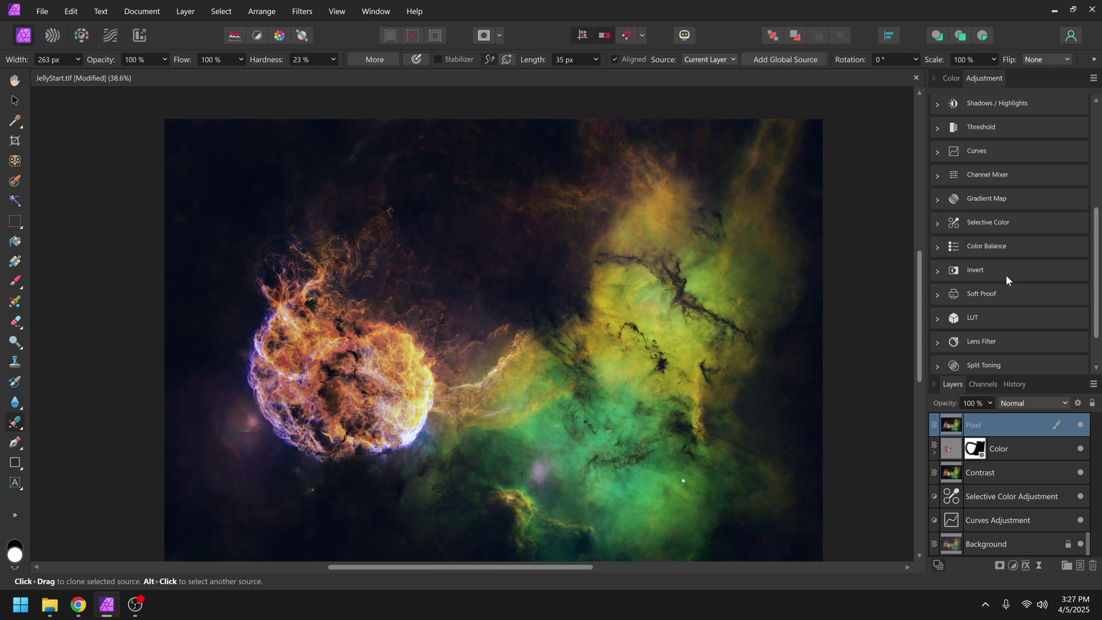
click(976, 247)
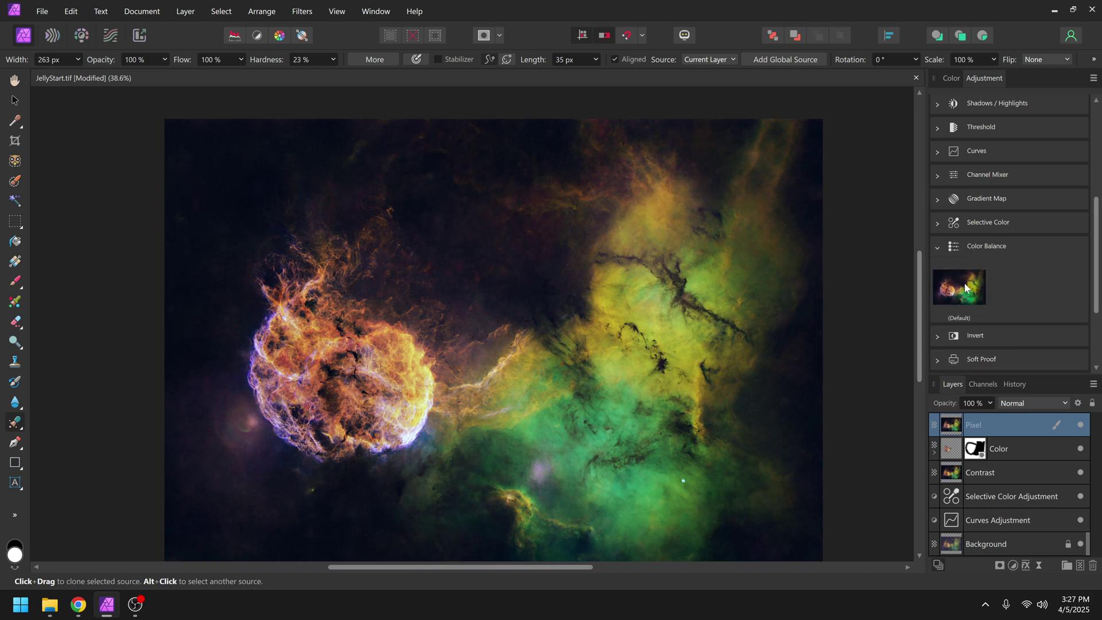
click(964, 282)
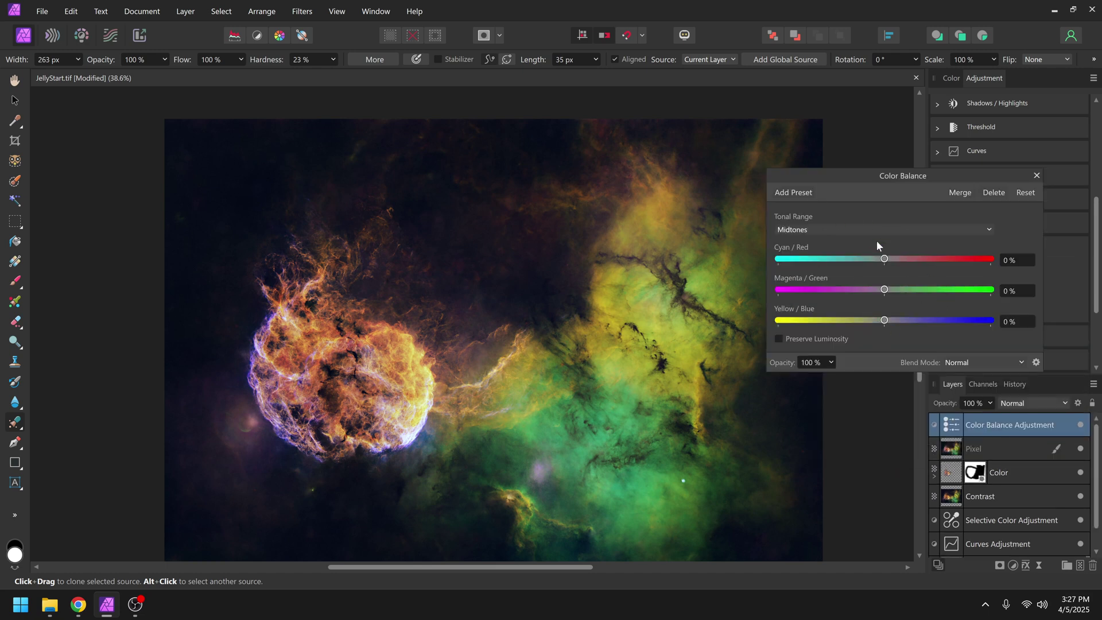
click(880, 230)
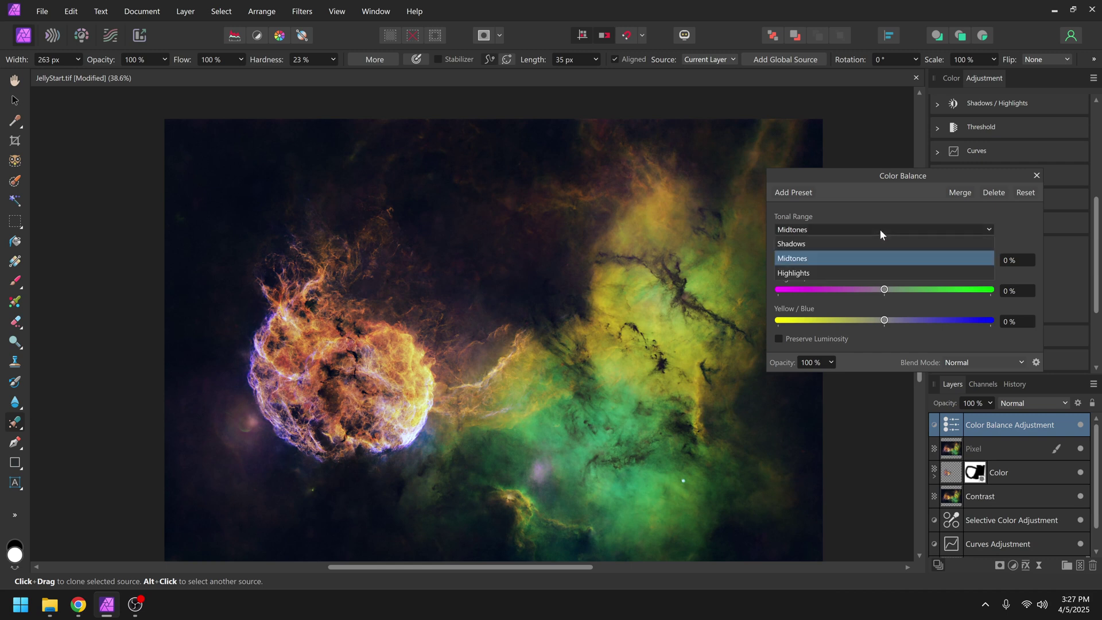
click(865, 263)
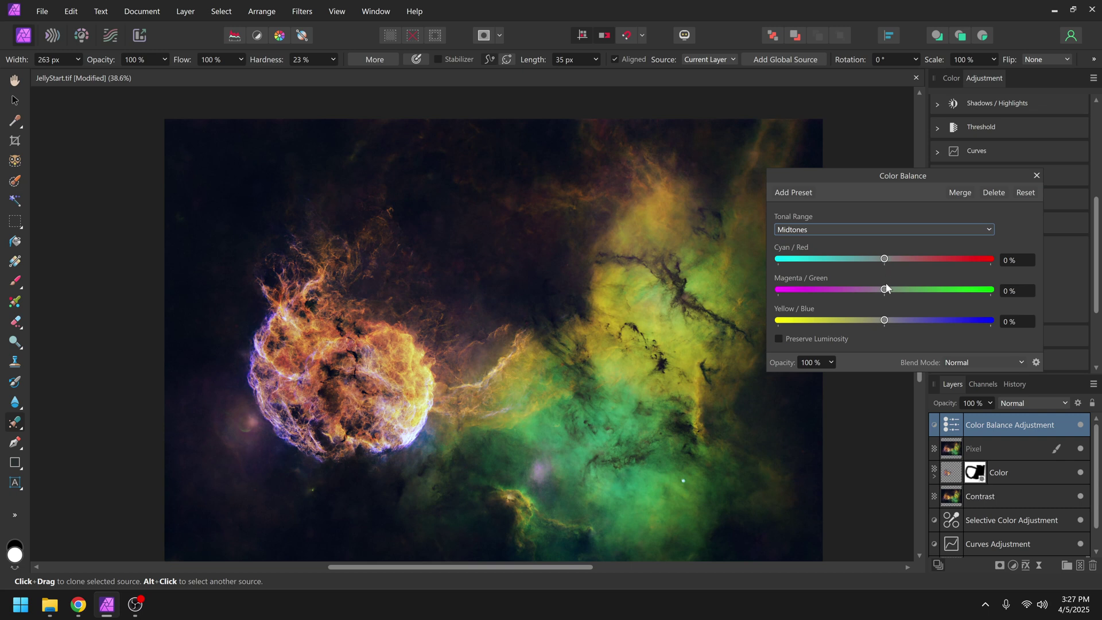
drag(886, 259, 960, 262)
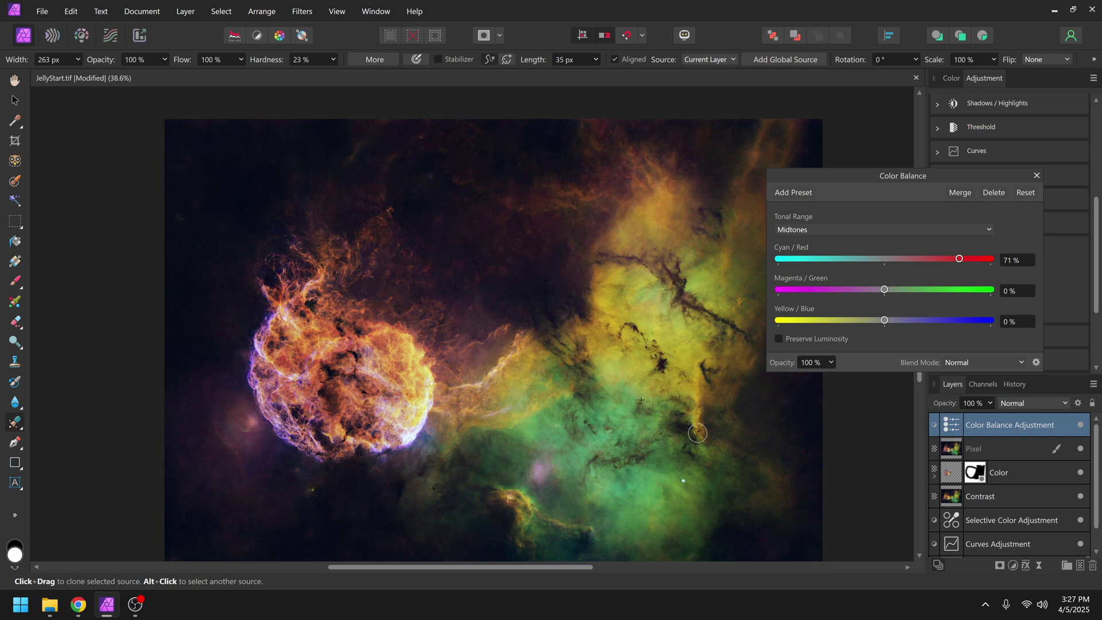
drag(893, 292, 833, 292)
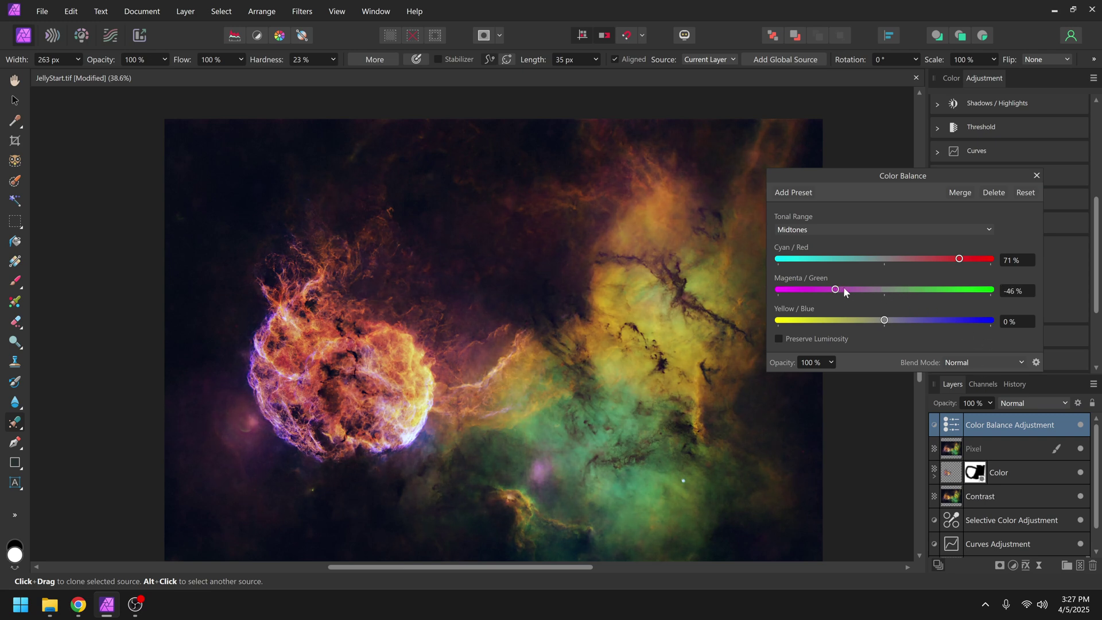
mouse_move(886, 325)
mouse_down()
mouse_move(943, 320)
mouse_move(891, 317)
mouse_move(919, 317)
mouse_move(902, 322)
mouse_up()
Step: Shift the Highlights toward red with less blue, then close the Color Balance panel
click(859, 231)
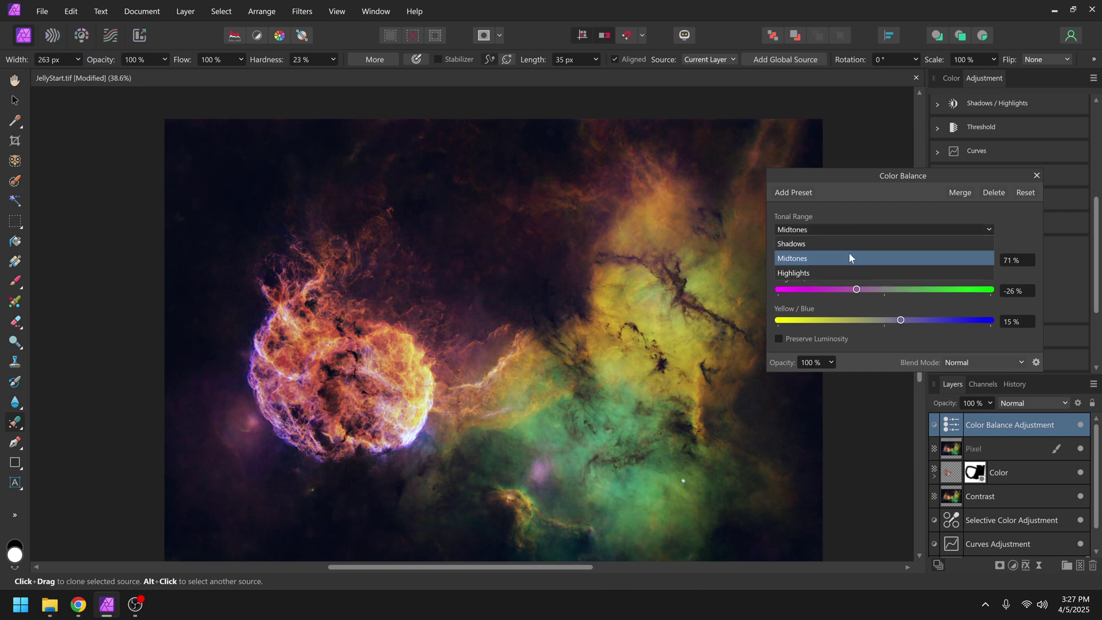
click(838, 270)
drag(884, 259, 870, 290)
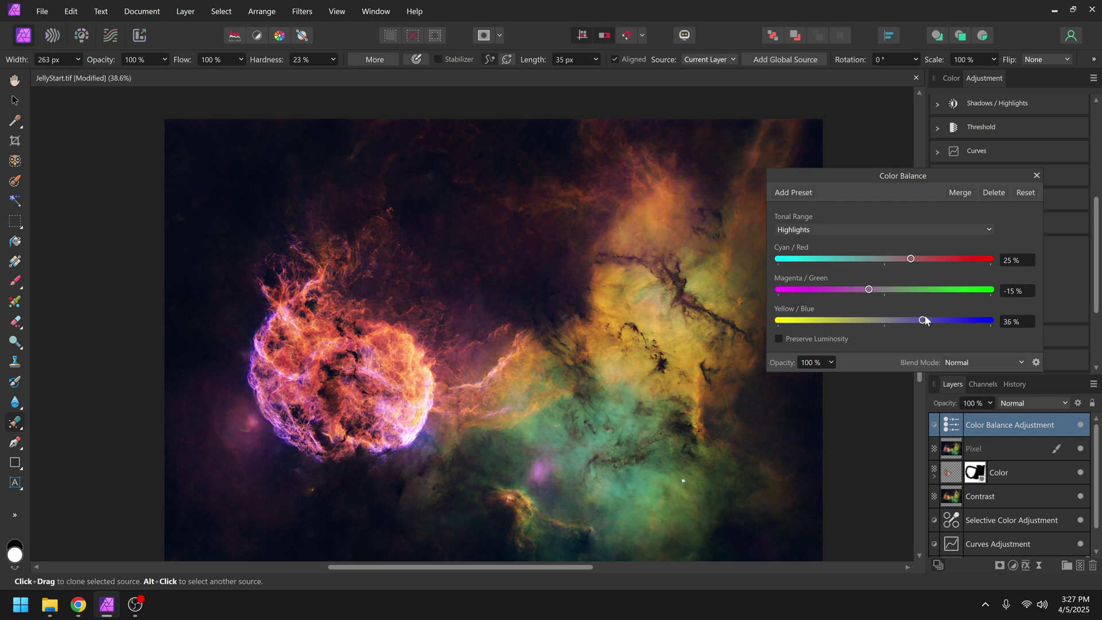
drag(927, 320, 907, 320)
click(1037, 175)
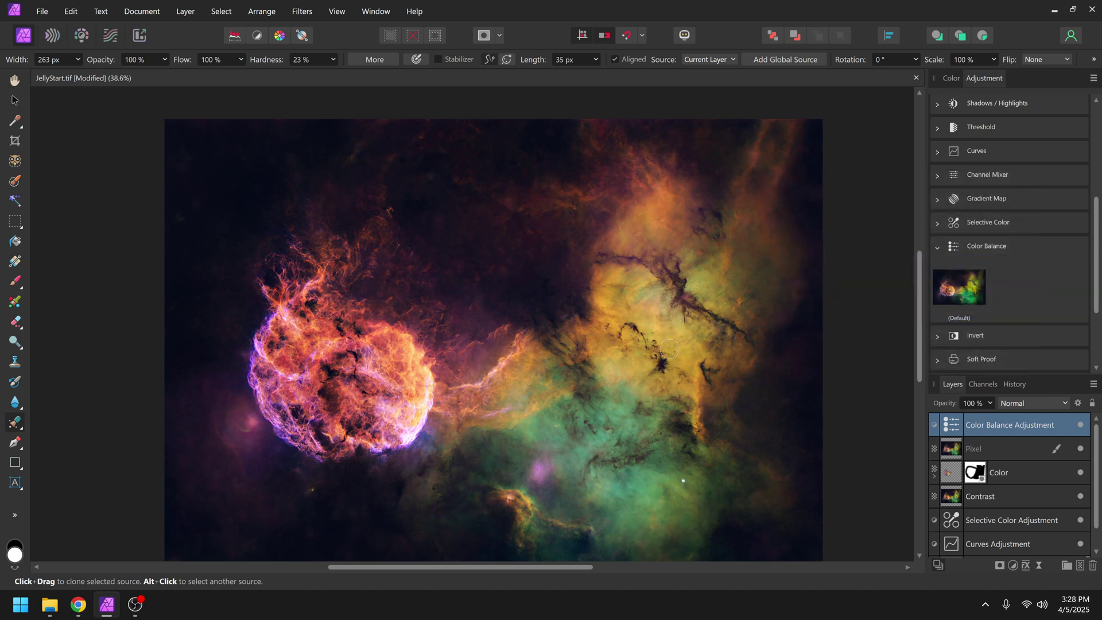
click(185, 11)
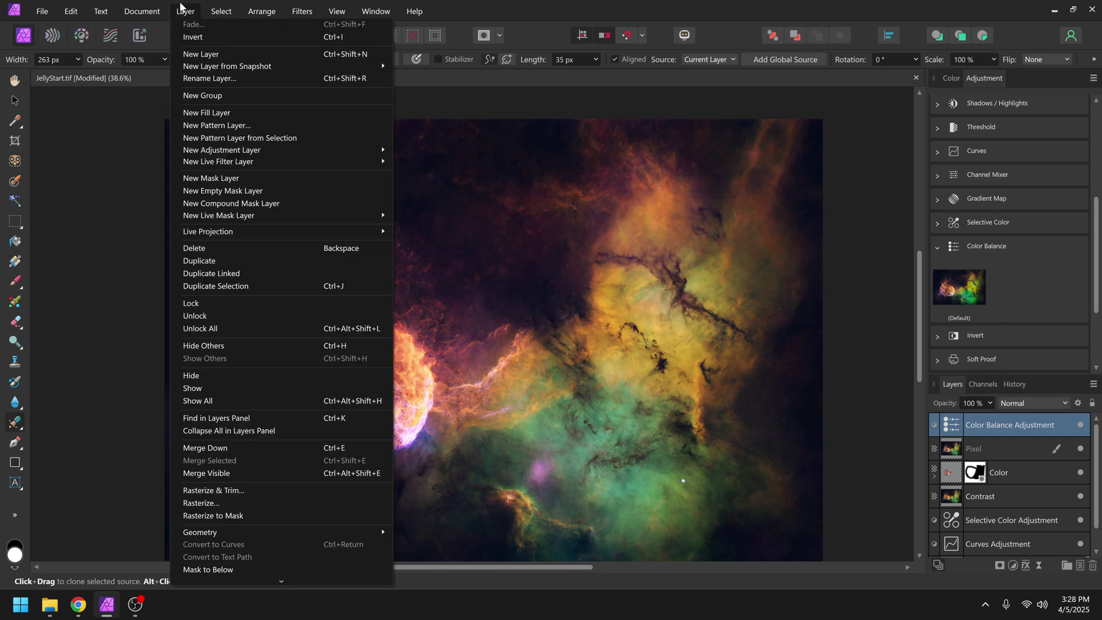
mouse_move(333, 217)
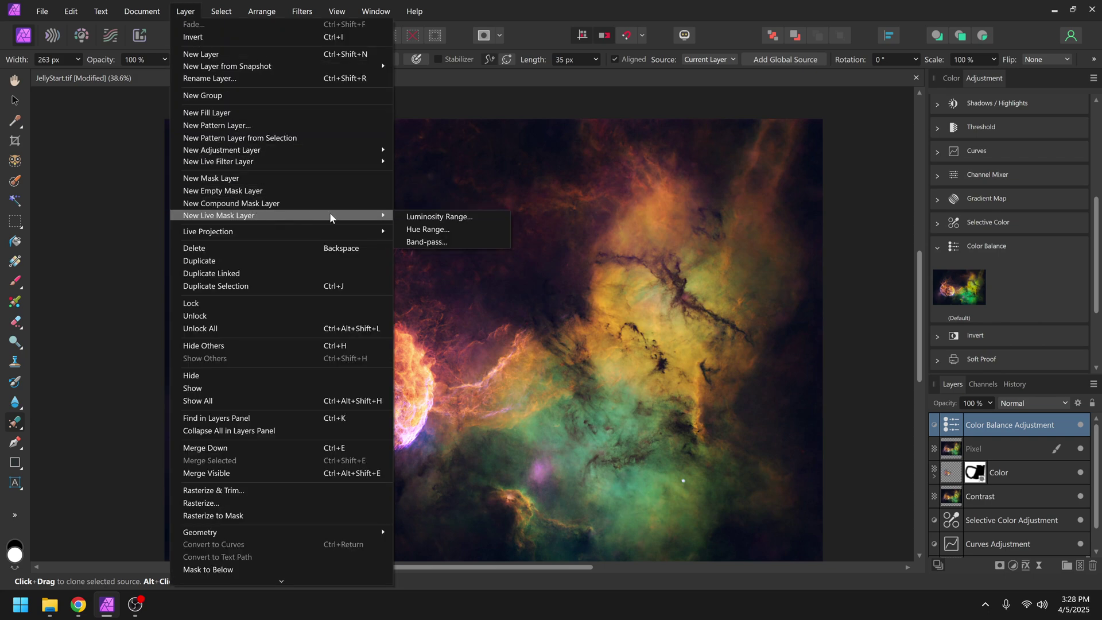
Step: Add a live Hue Range mask covering 39°–100°, feathered with a 31.1 px blur
click(453, 232)
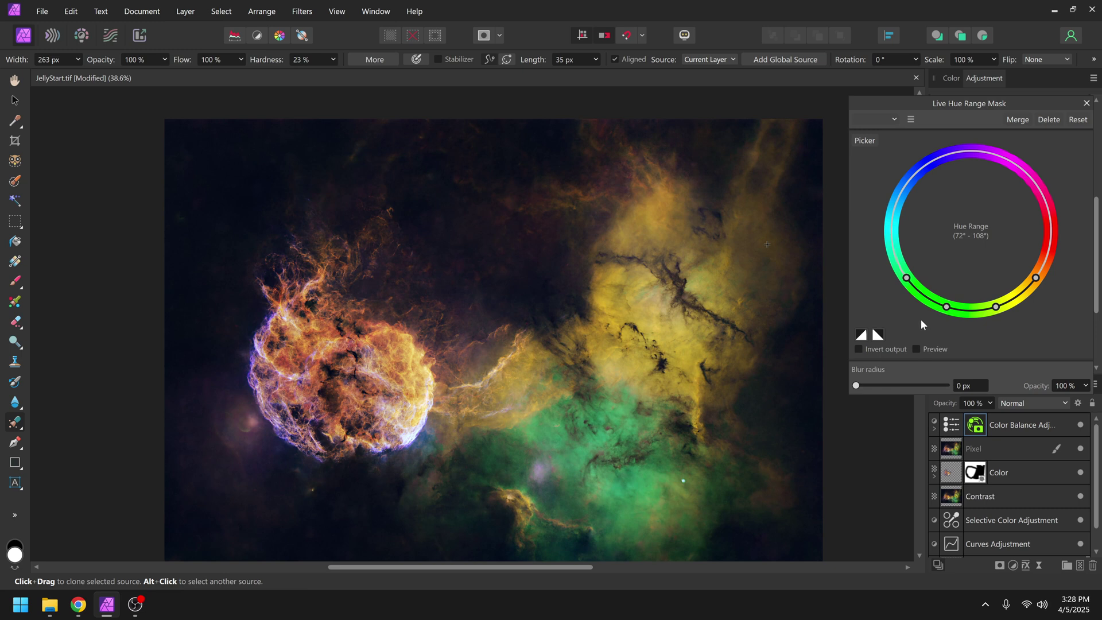
click(865, 142)
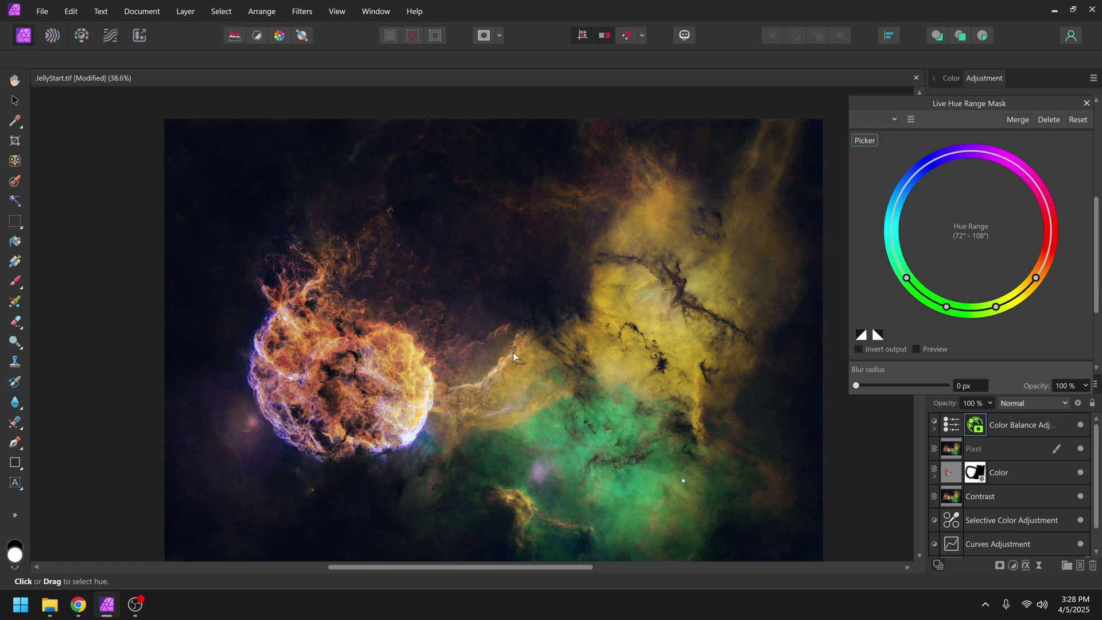
click(391, 345)
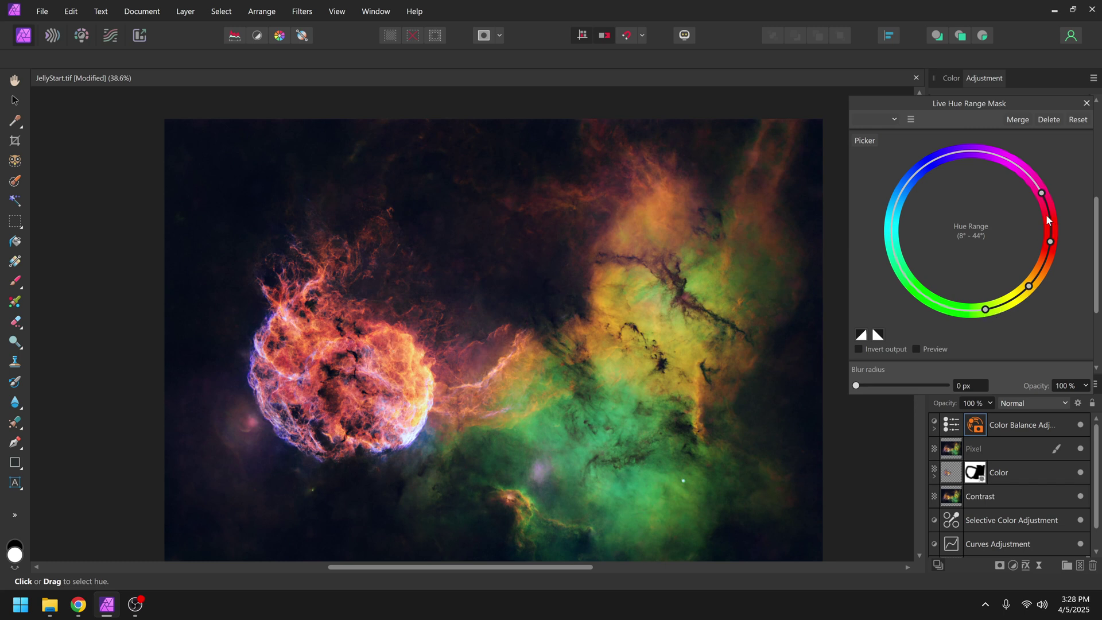
drag(986, 310, 902, 292)
click(935, 350)
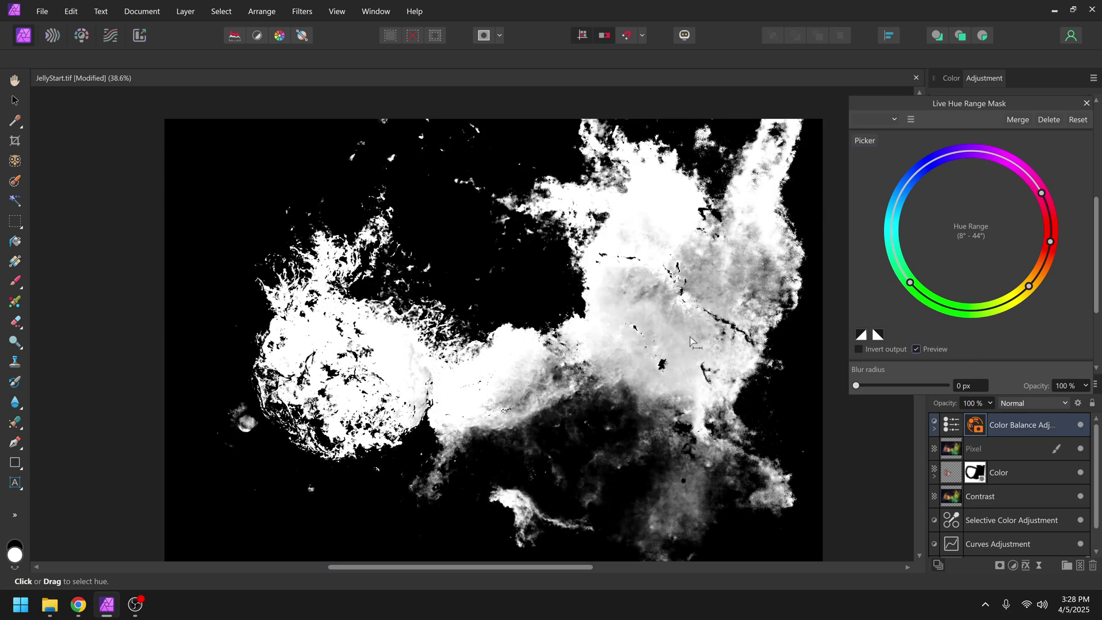
mouse_move(1042, 194)
mouse_down()
mouse_move(1050, 247)
mouse_move(1033, 281)
mouse_move(1050, 213)
mouse_up()
click(933, 352)
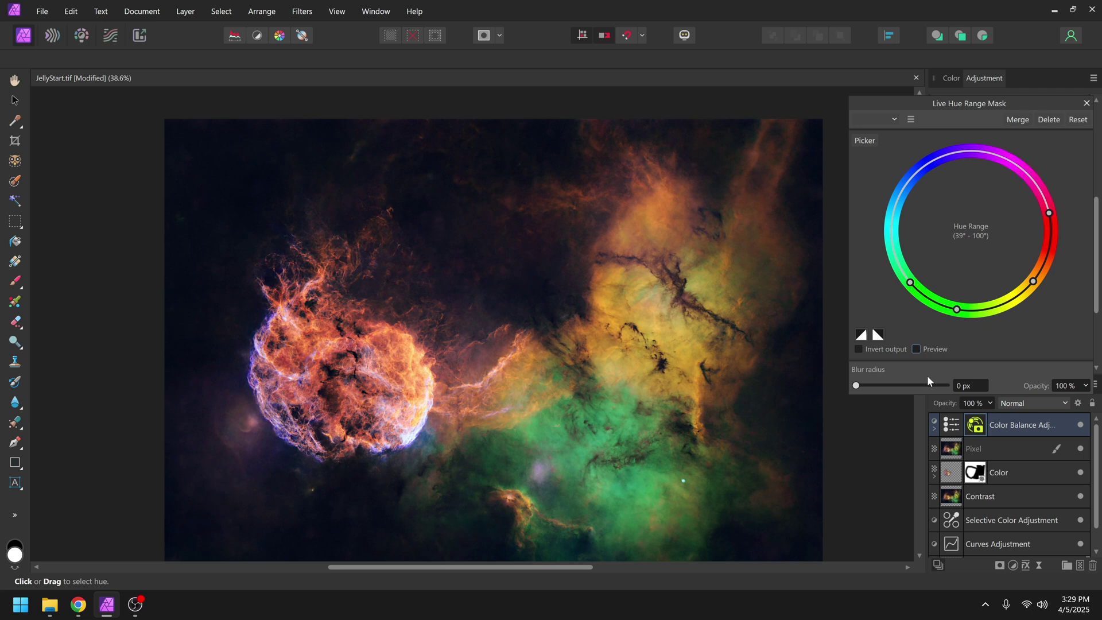
drag(856, 387, 918, 388)
click(1086, 103)
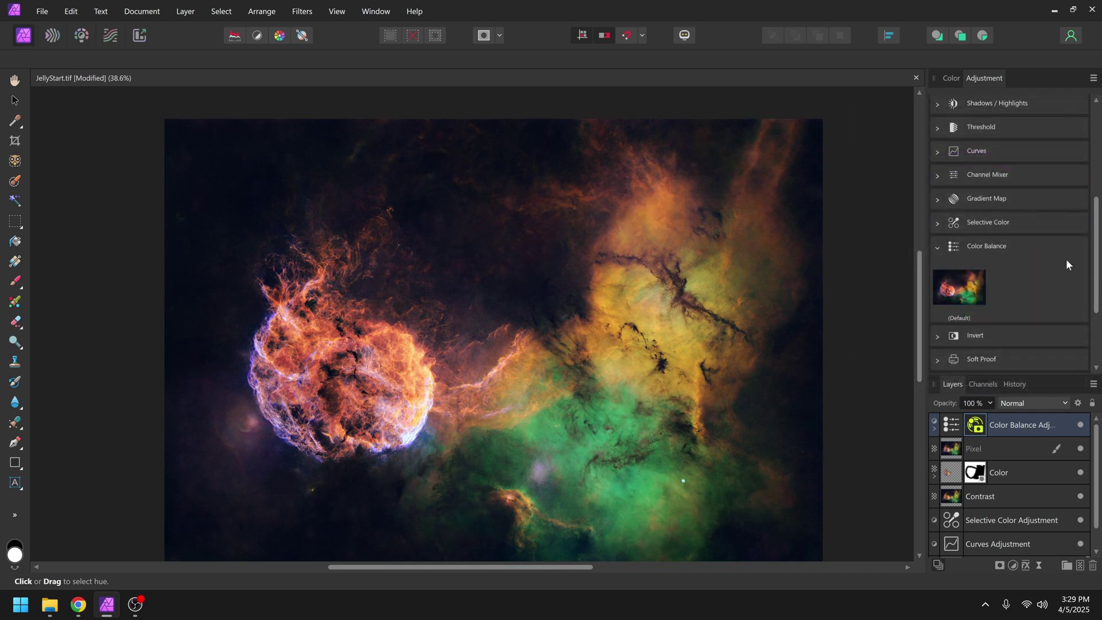
Step: Toggle Color Balance to compare, then paint out its mask over the jellyfish wisps
click(1081, 426)
click(1080, 426)
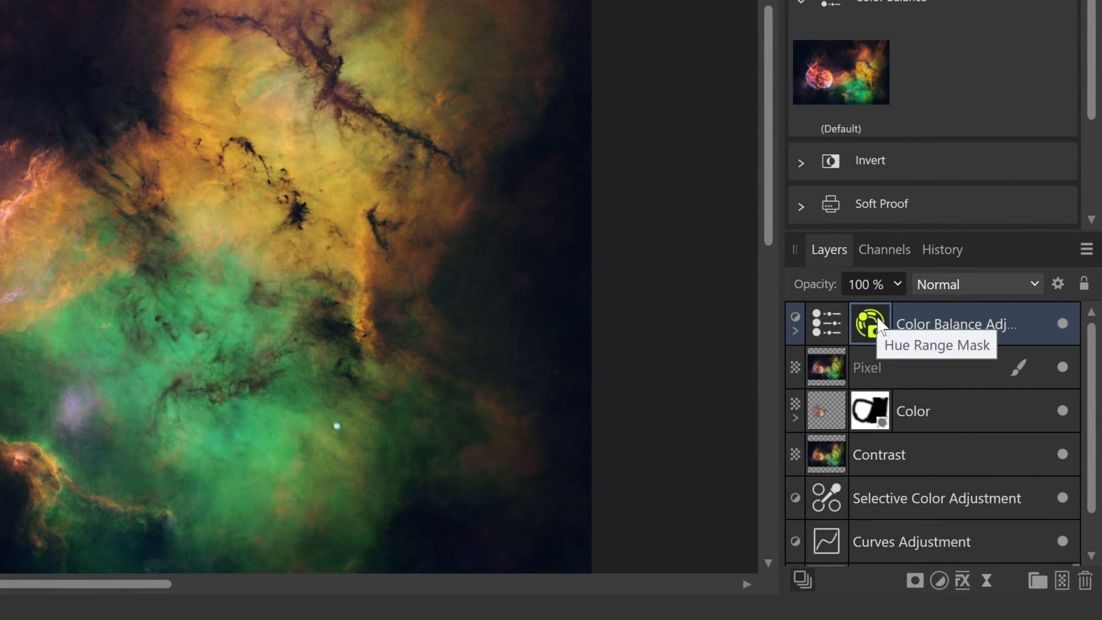
right_click(878, 324)
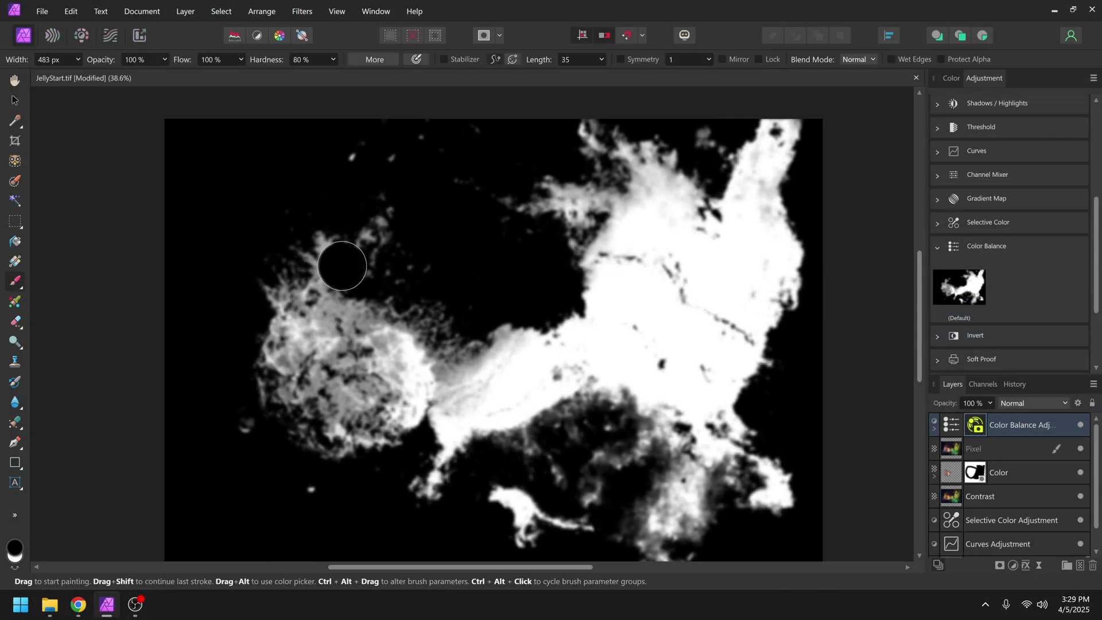
mouse_move(357, 224)
mouse_down()
mouse_move(280, 321)
mouse_move(368, 208)
mouse_move(282, 255)
mouse_move(384, 127)
mouse_move(430, 532)
mouse_move(496, 426)
mouse_move(385, 247)
mouse_move(422, 218)
mouse_move(689, 482)
mouse_move(515, 317)
mouse_move(551, 450)
mouse_up()
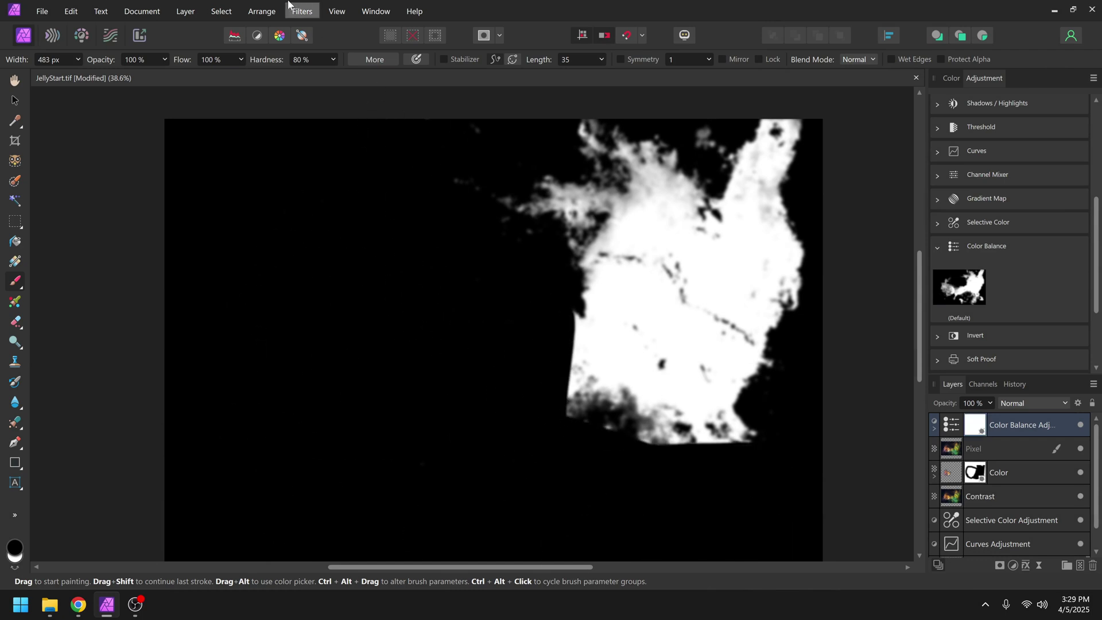
Step: Blur the Color Balance mask and lower the layer's opacity to 56%
click(303, 11)
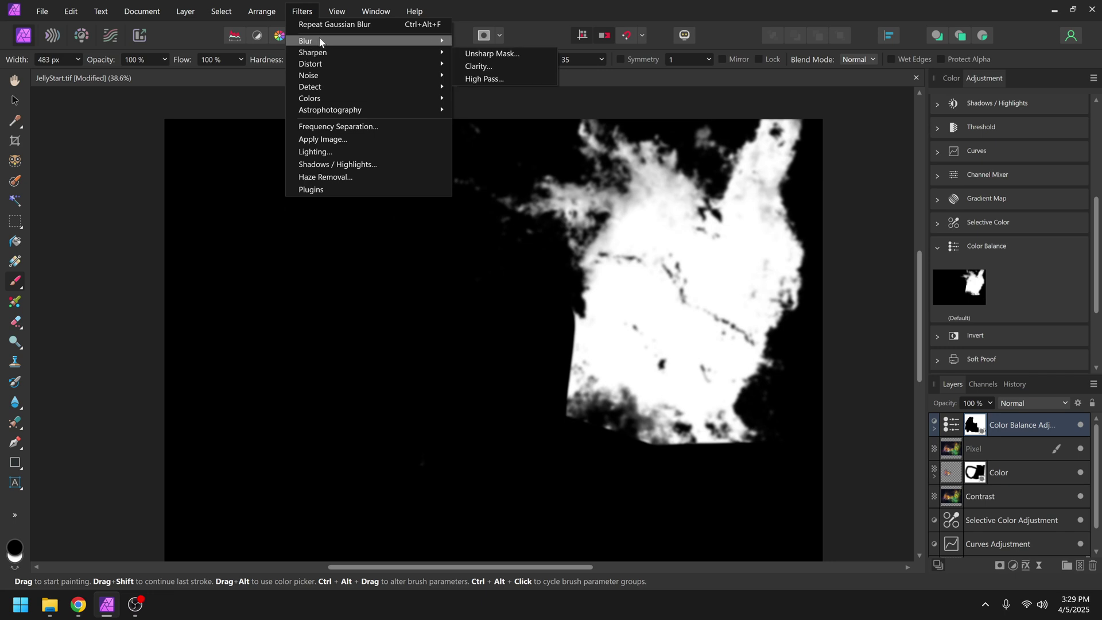
mouse_move(330, 41)
click(493, 54)
click(830, 545)
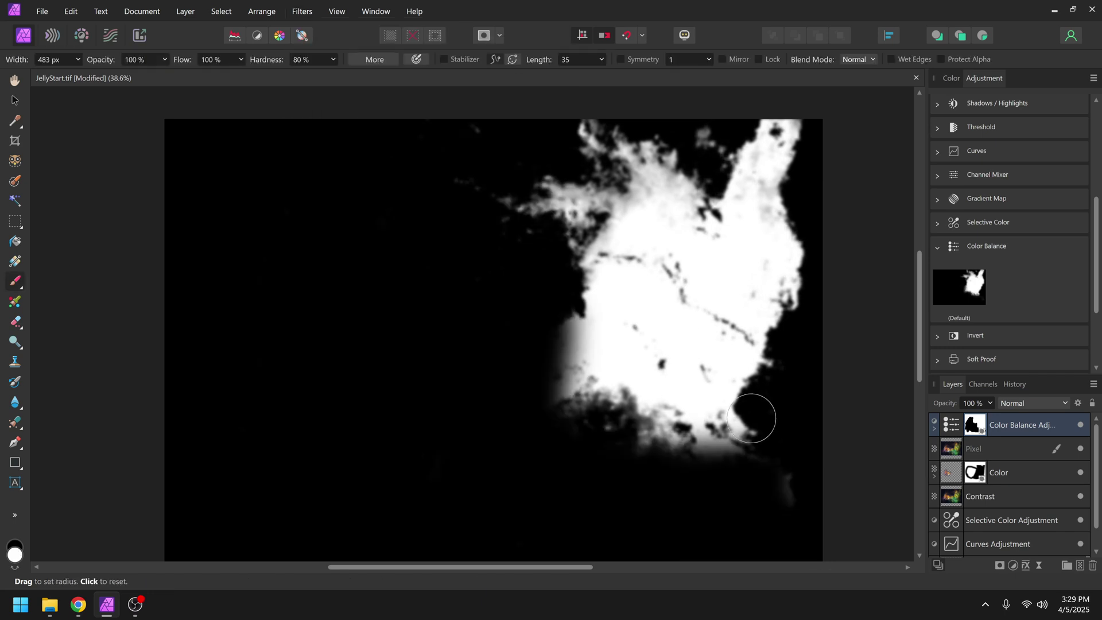
click(1066, 428)
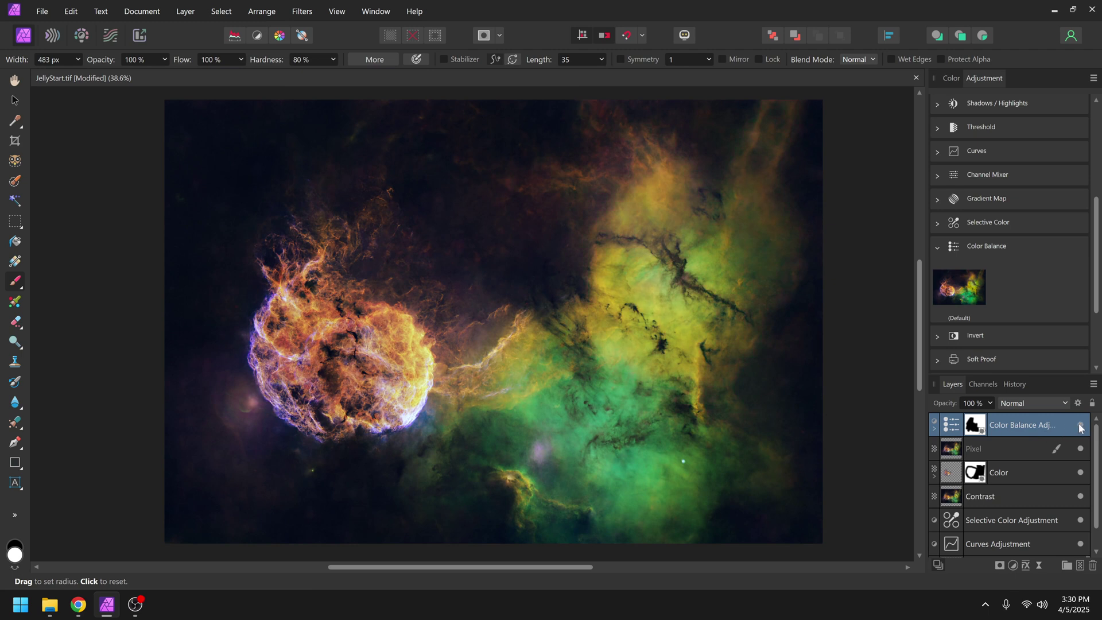
drag(990, 403, 952, 420)
double_click(1036, 428)
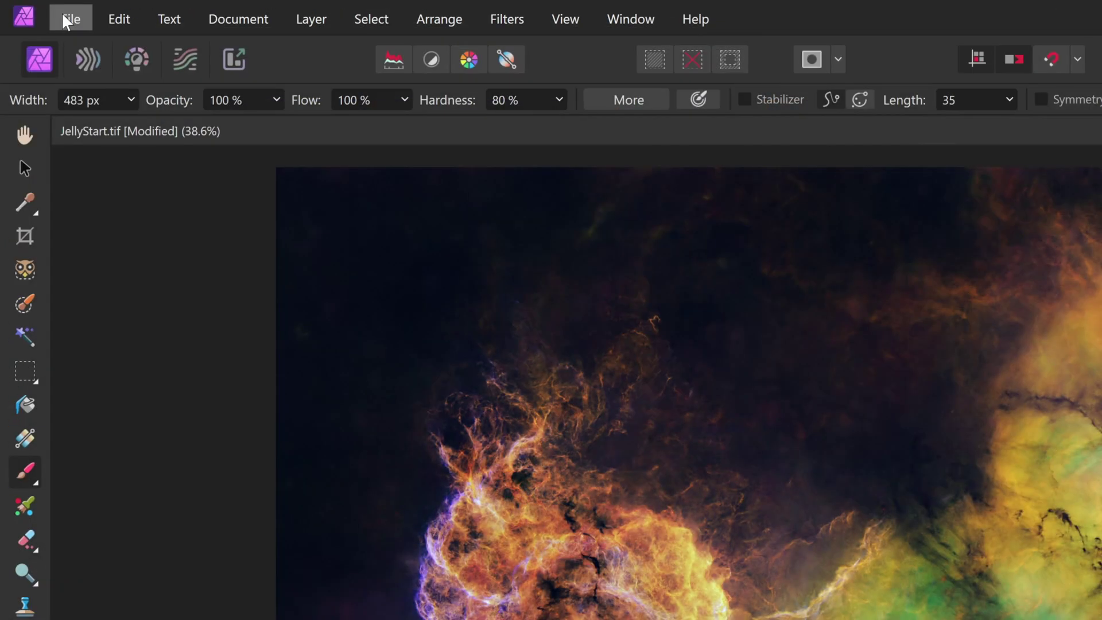
Step: Review Save As file types, keep the Affinity format, and cancel without saving
click(63, 19)
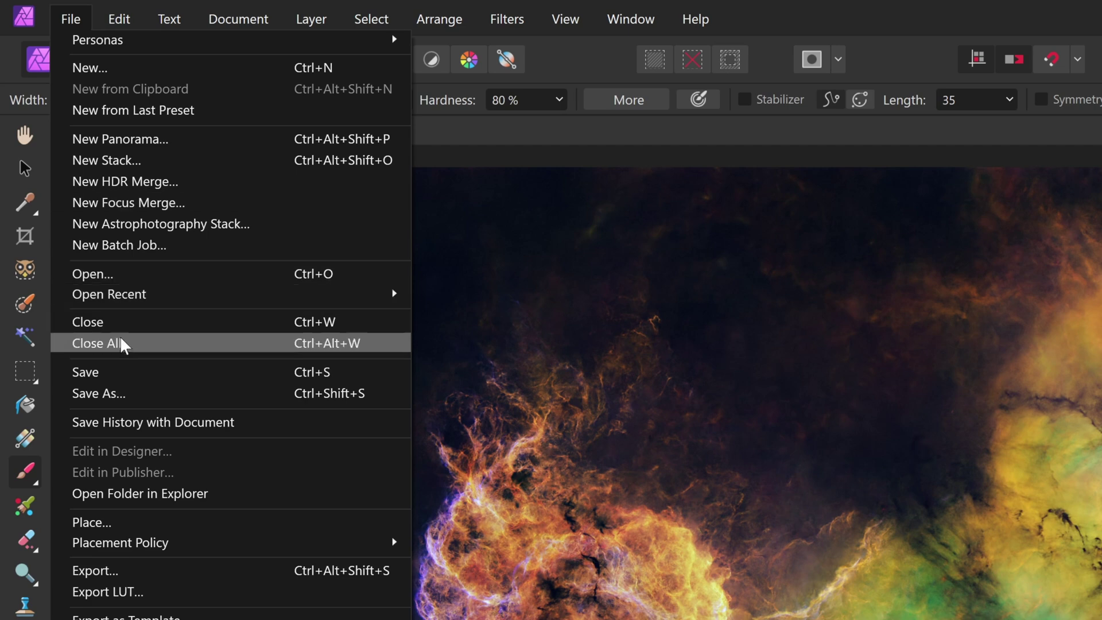
click(114, 393)
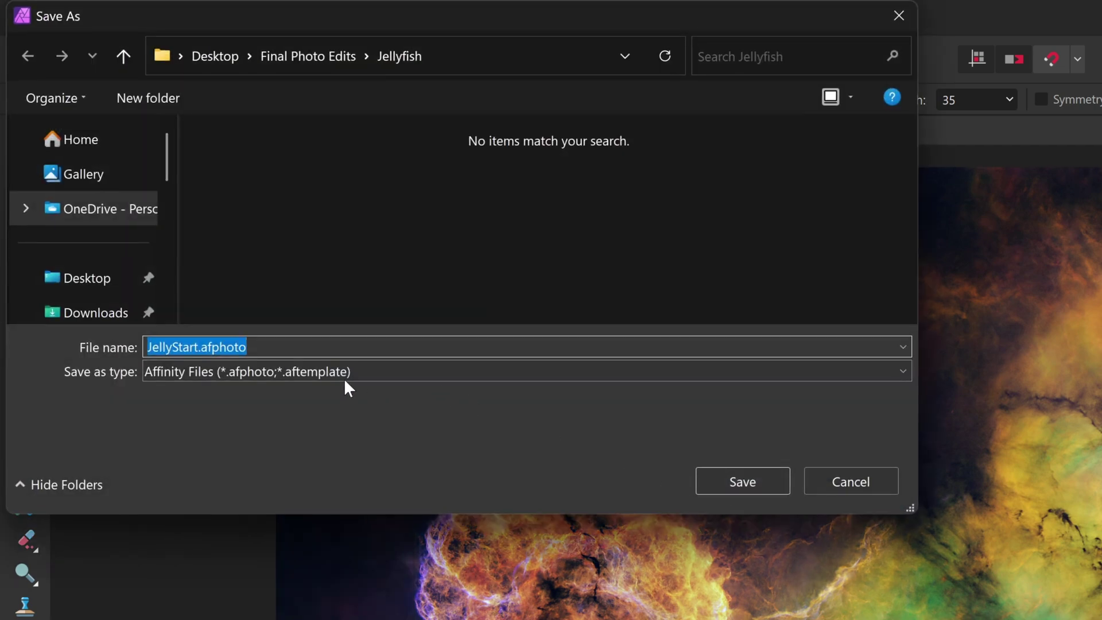
click(334, 373)
click(300, 373)
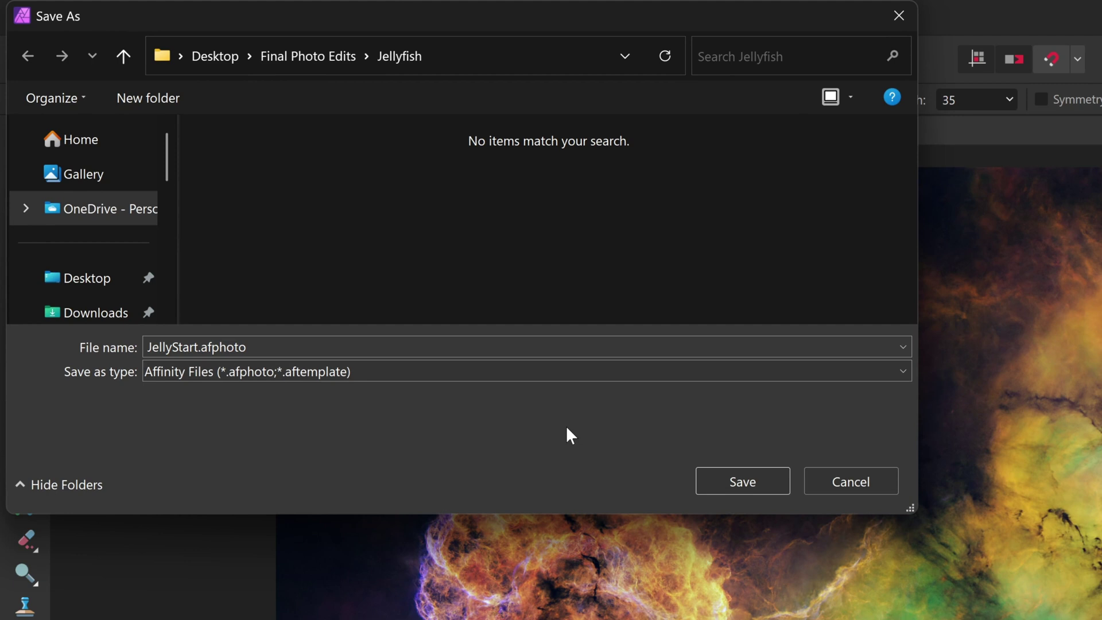
click(882, 488)
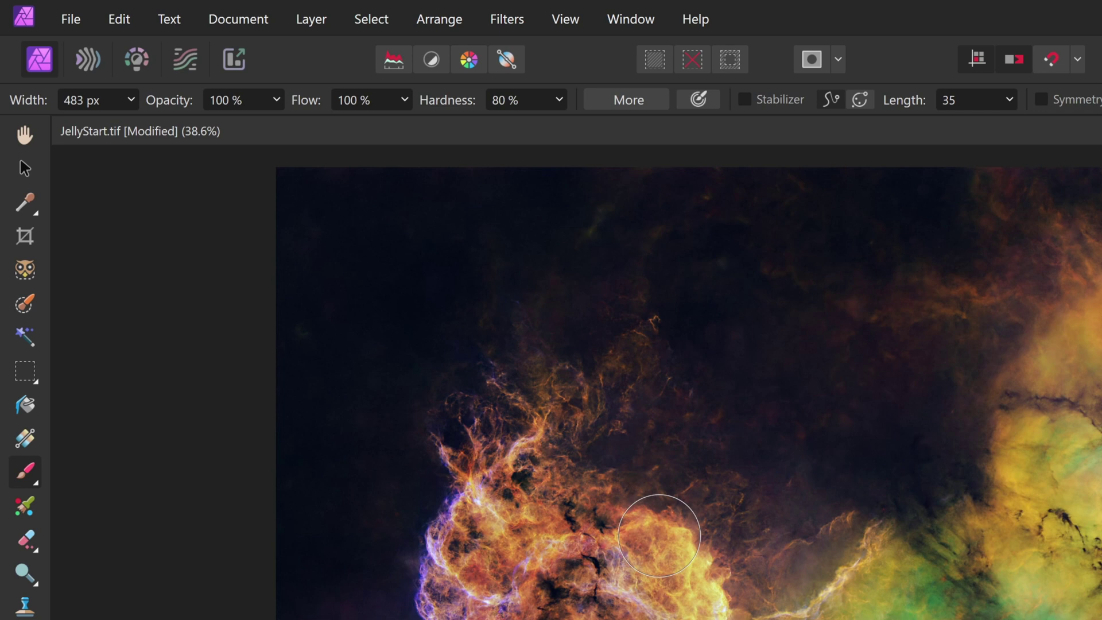
click(69, 25)
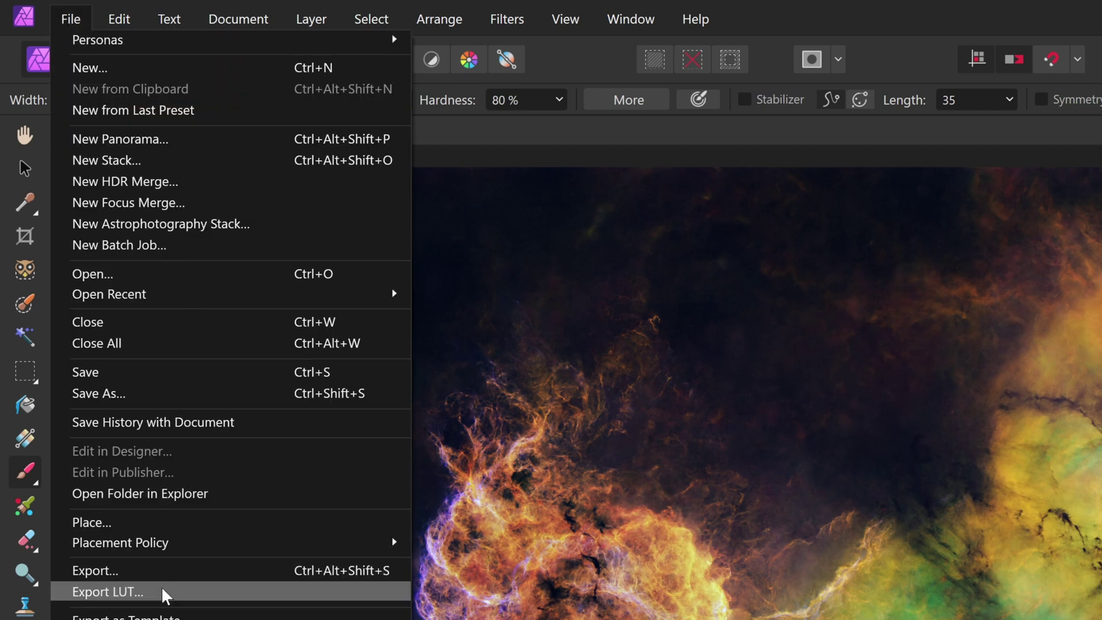
Step: Set TIFF export to RGB 16-bit with Affinity layers and the sRGB IEC61966-2.1 profile
click(215, 583)
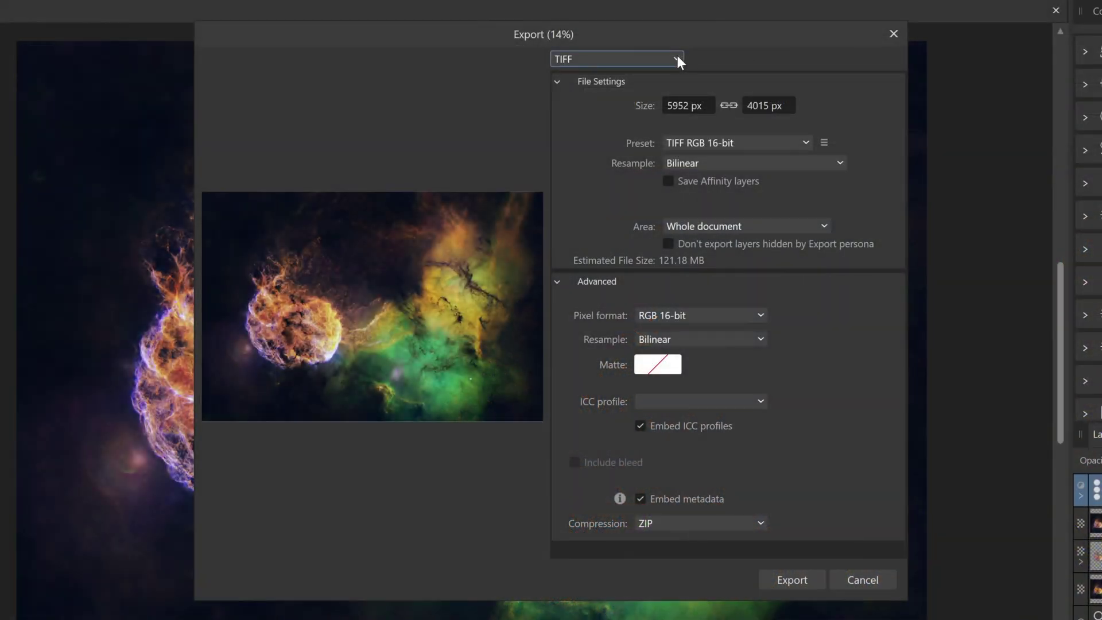
click(654, 58)
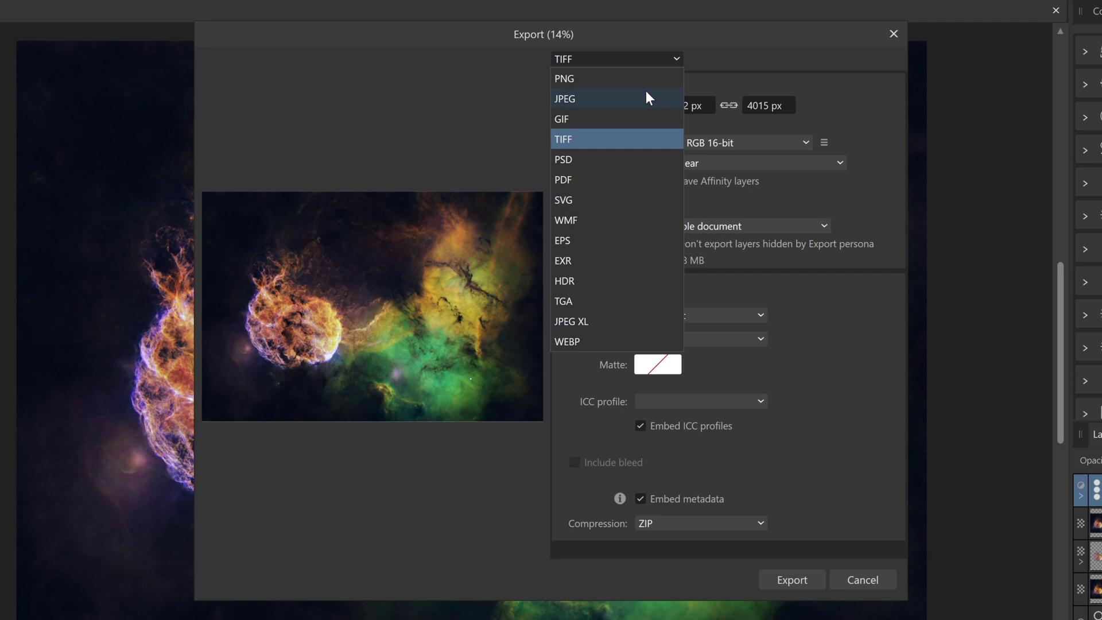
click(846, 100)
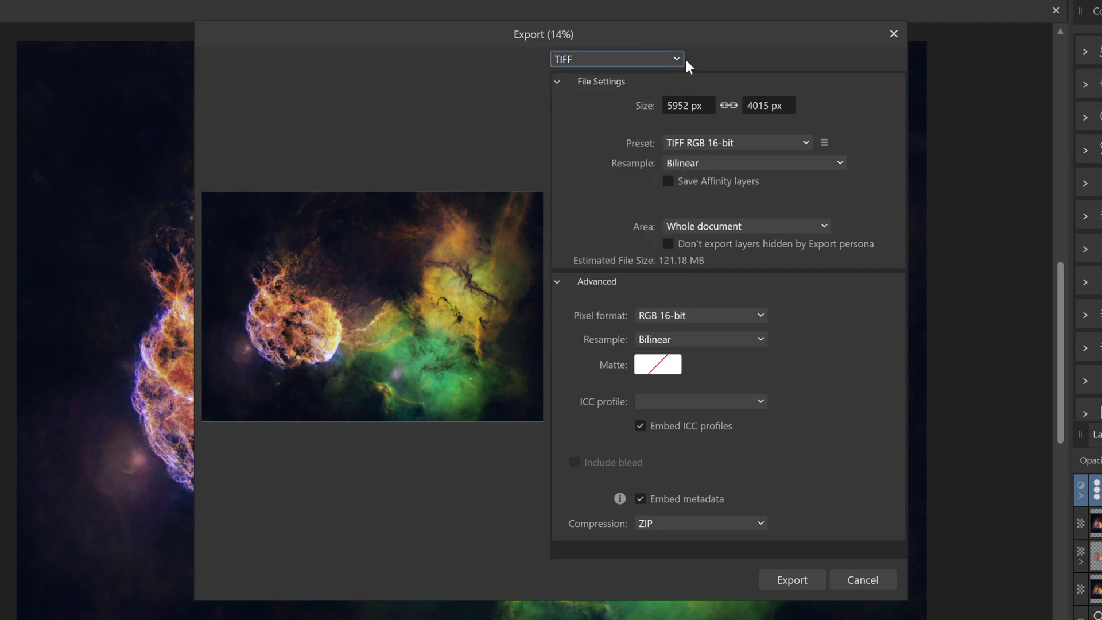
click(793, 143)
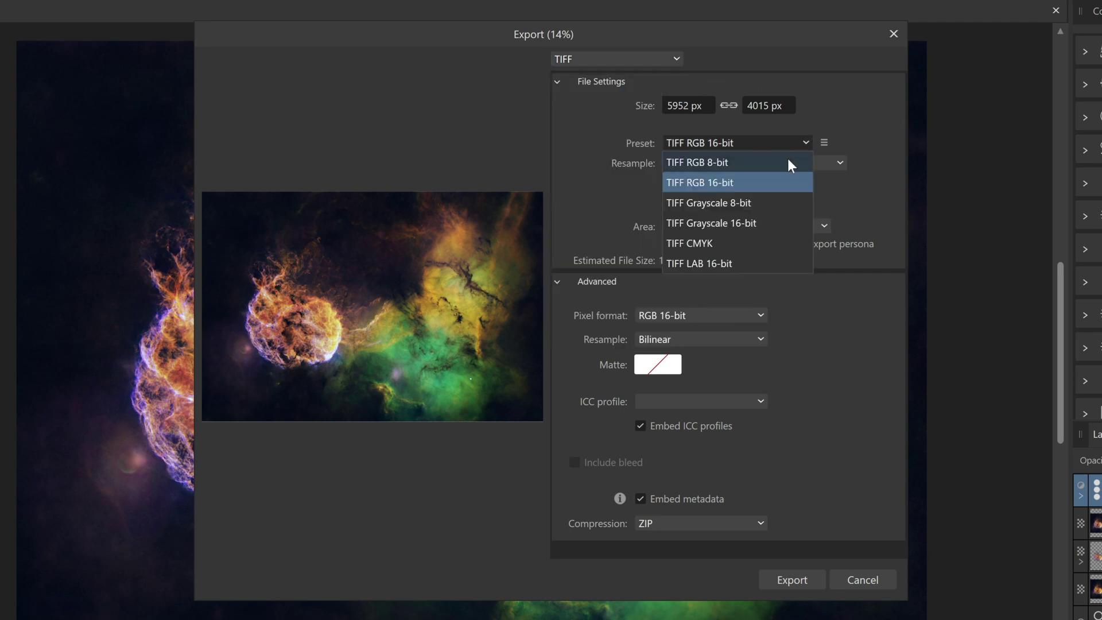
click(769, 185)
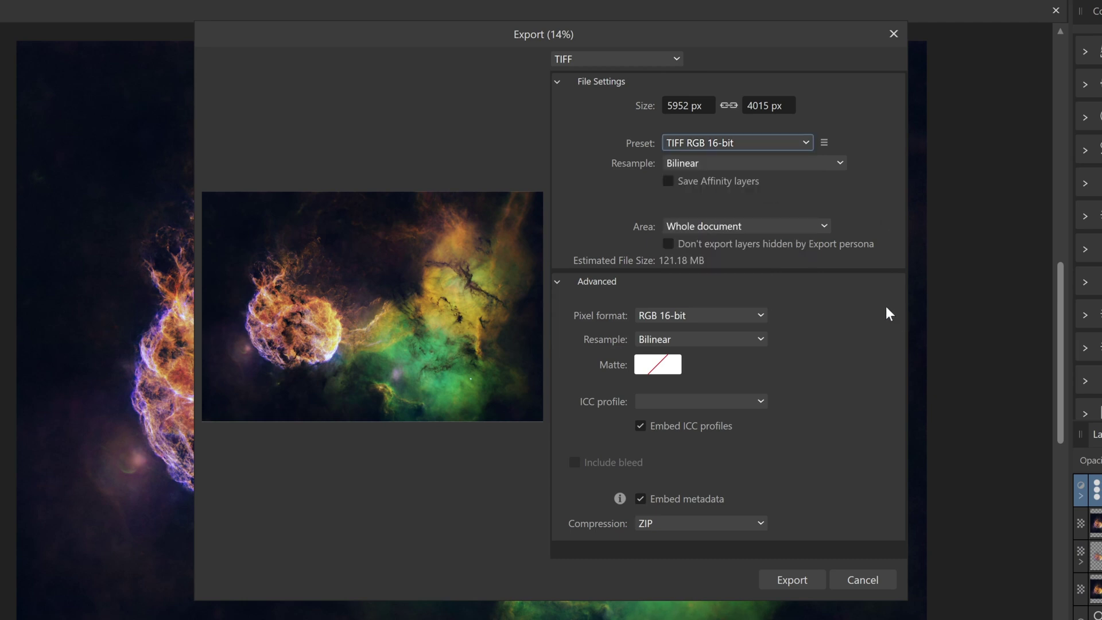
click(702, 179)
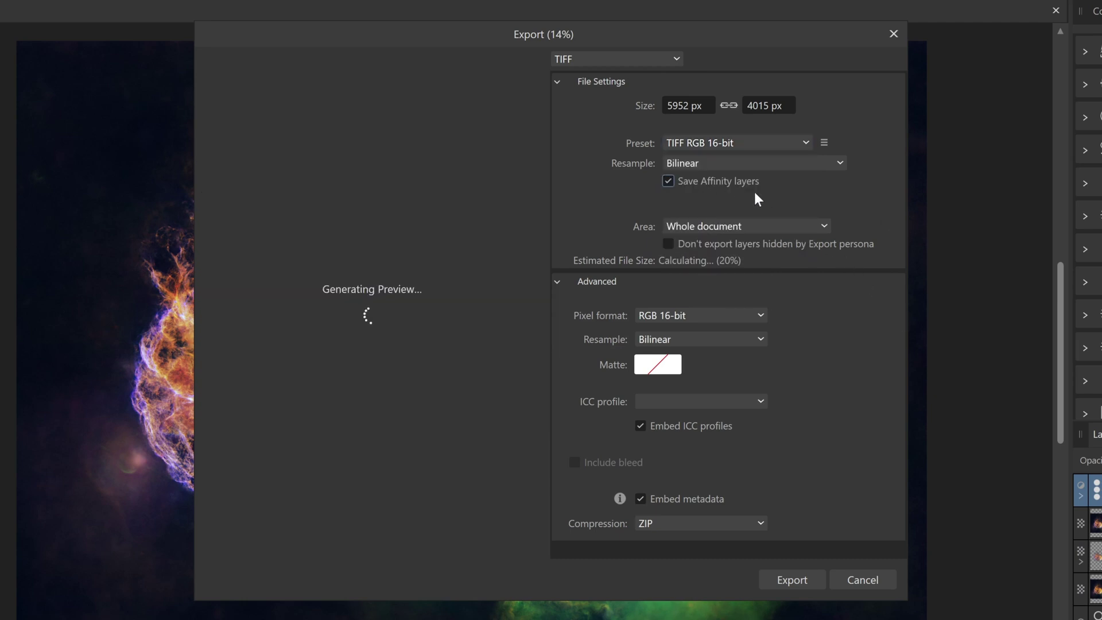
click(686, 404)
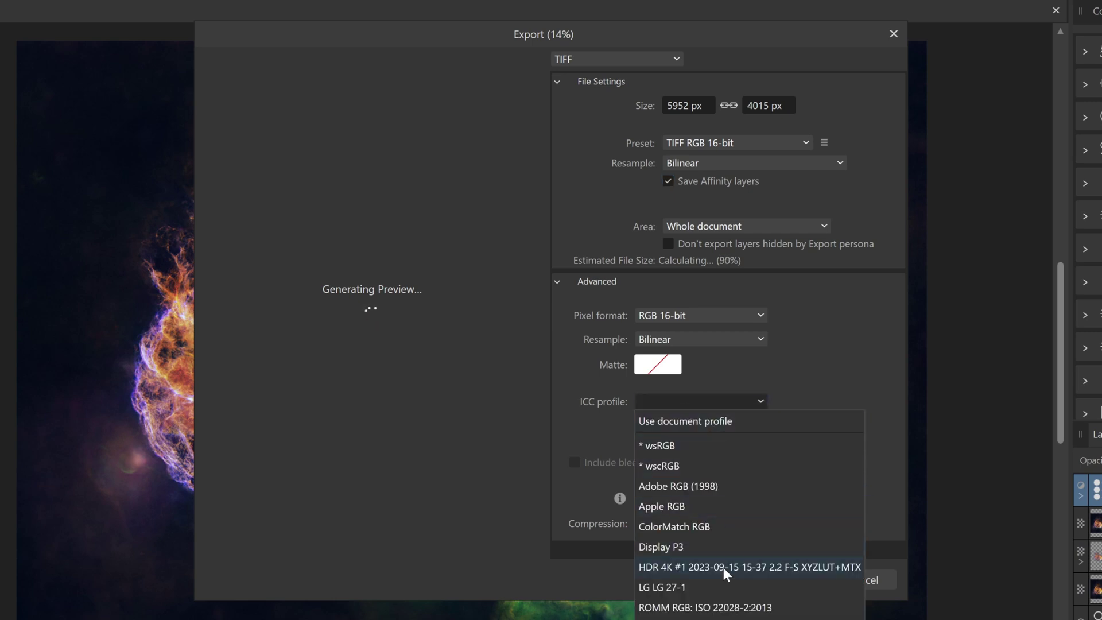
click(746, 618)
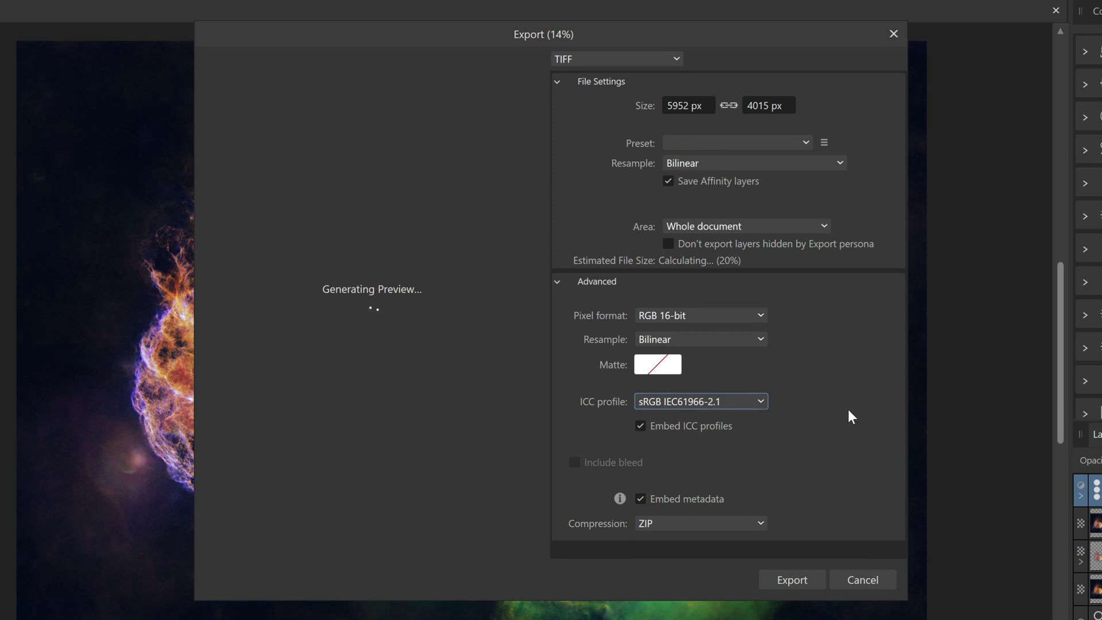
Step: Switch the export format to JPEG, review its settings, and cancel the export
click(609, 59)
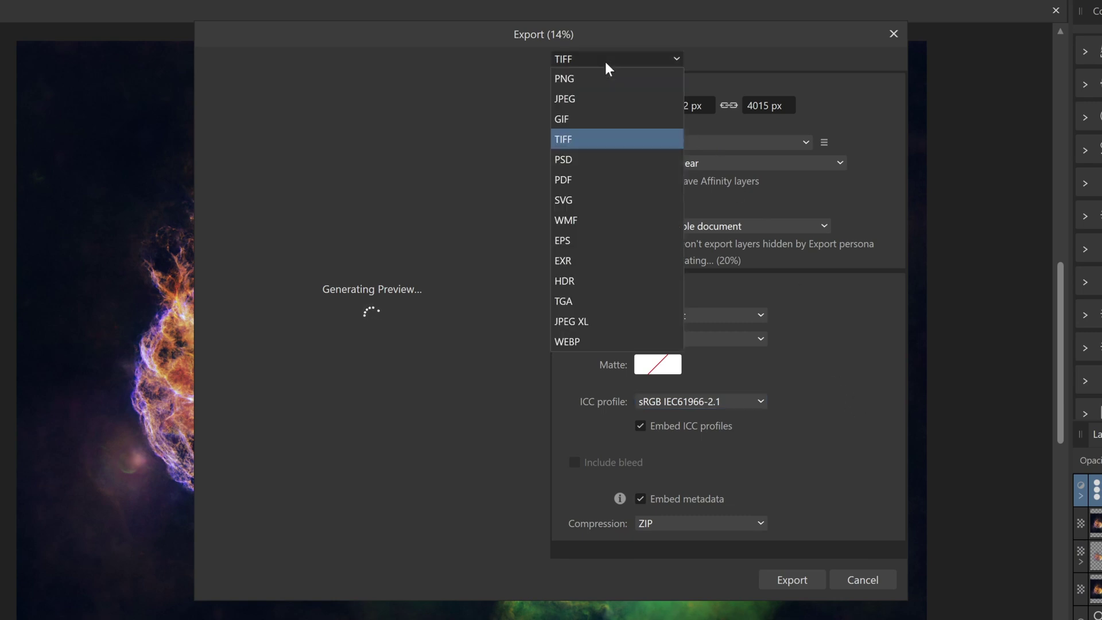
click(611, 100)
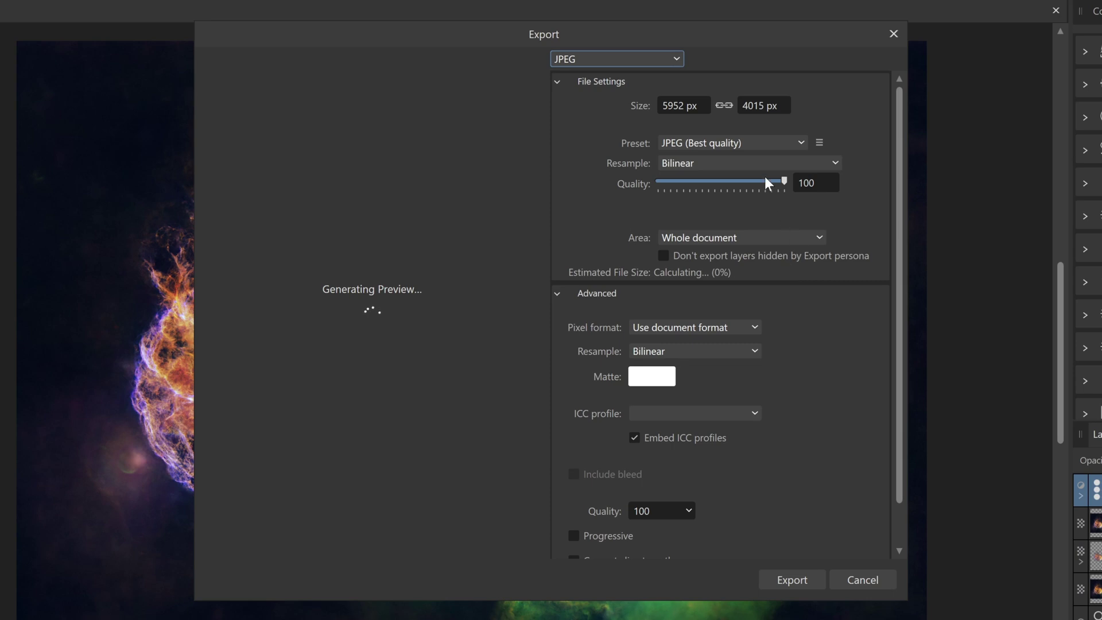
scroll(807, 433, down, 1)
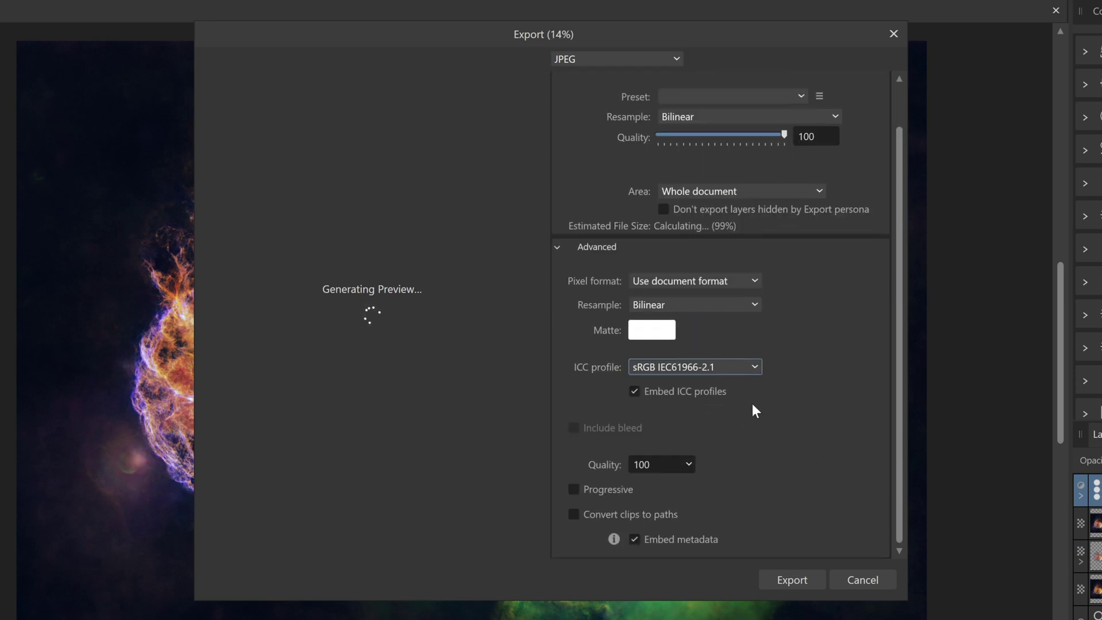
scroll(750, 416, up, 1)
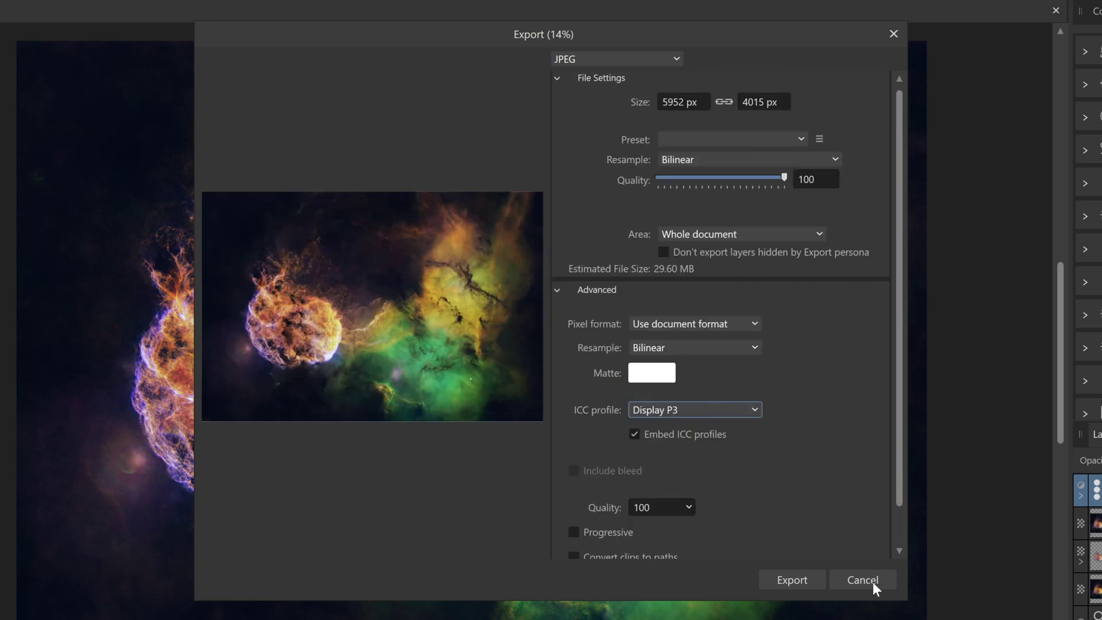
click(862, 580)
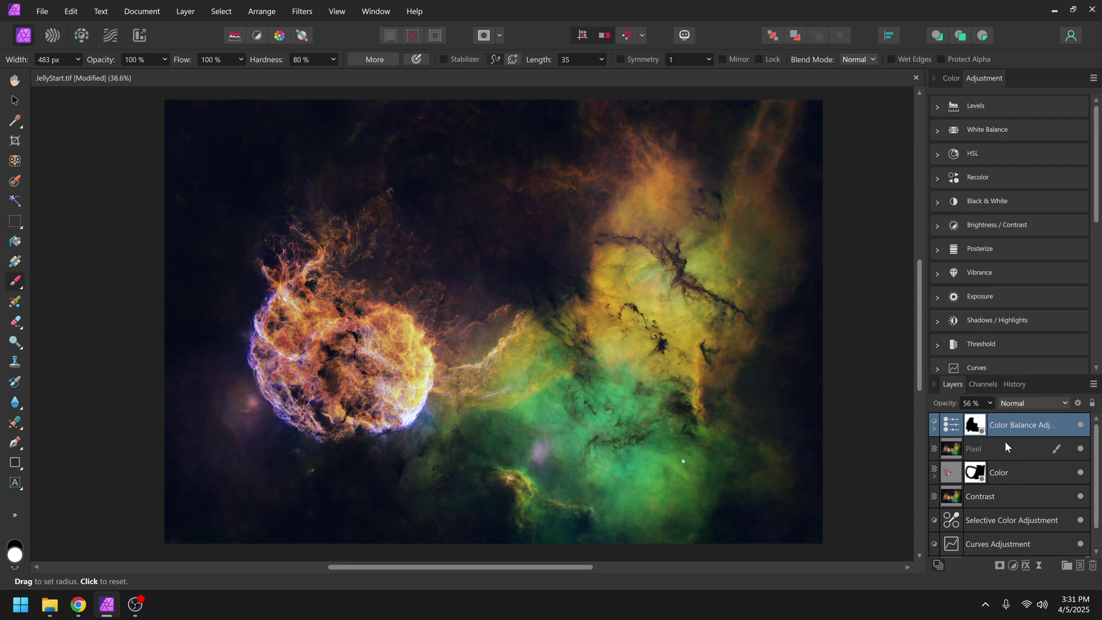
Step: Create a merged Pixel layer of the visible nebula on top, entering then cancelling Develop Persona
click(185, 11)
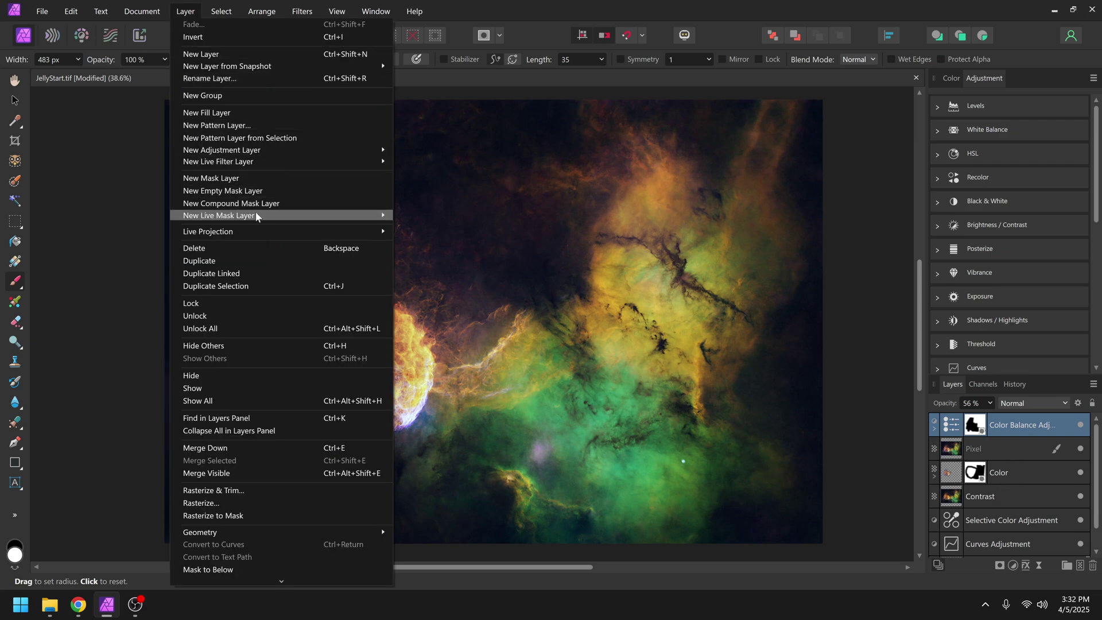
mouse_move(259, 216)
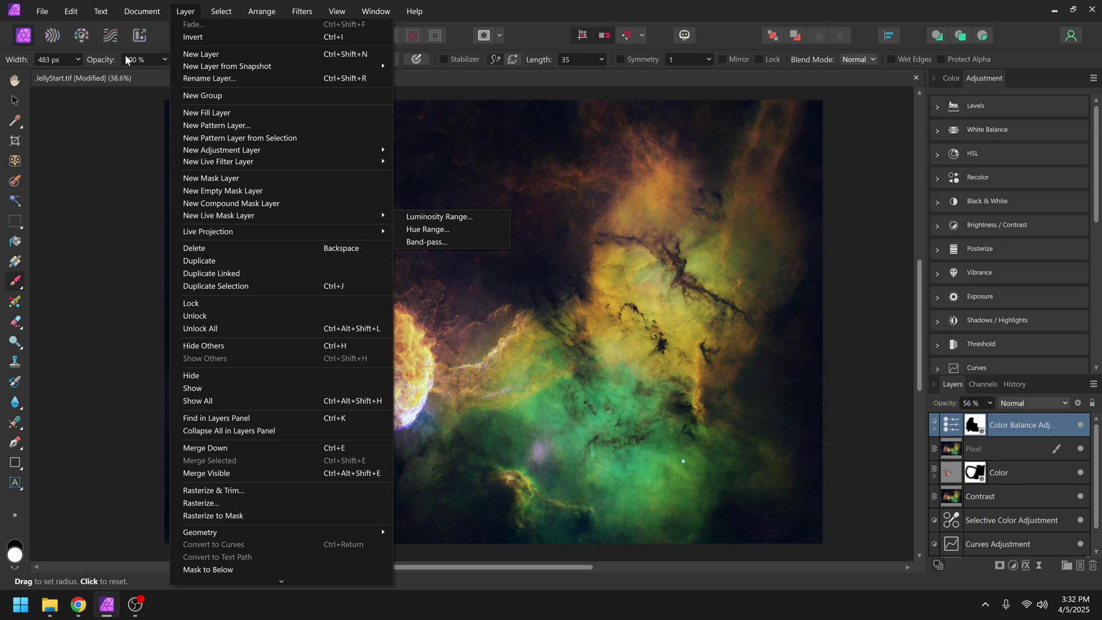
click(81, 35)
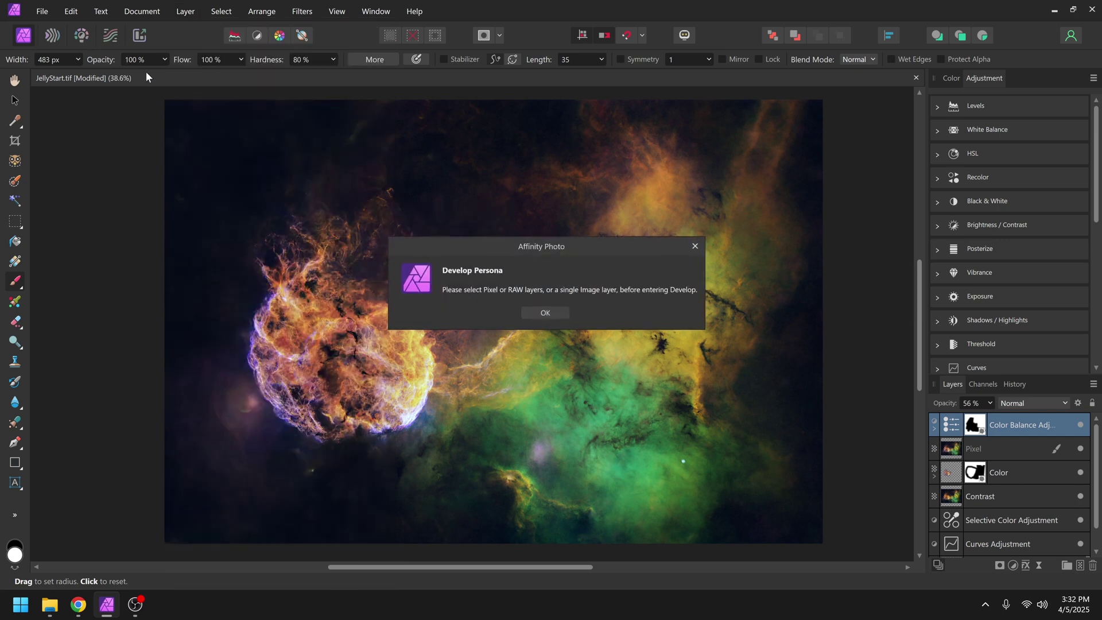
click(539, 309)
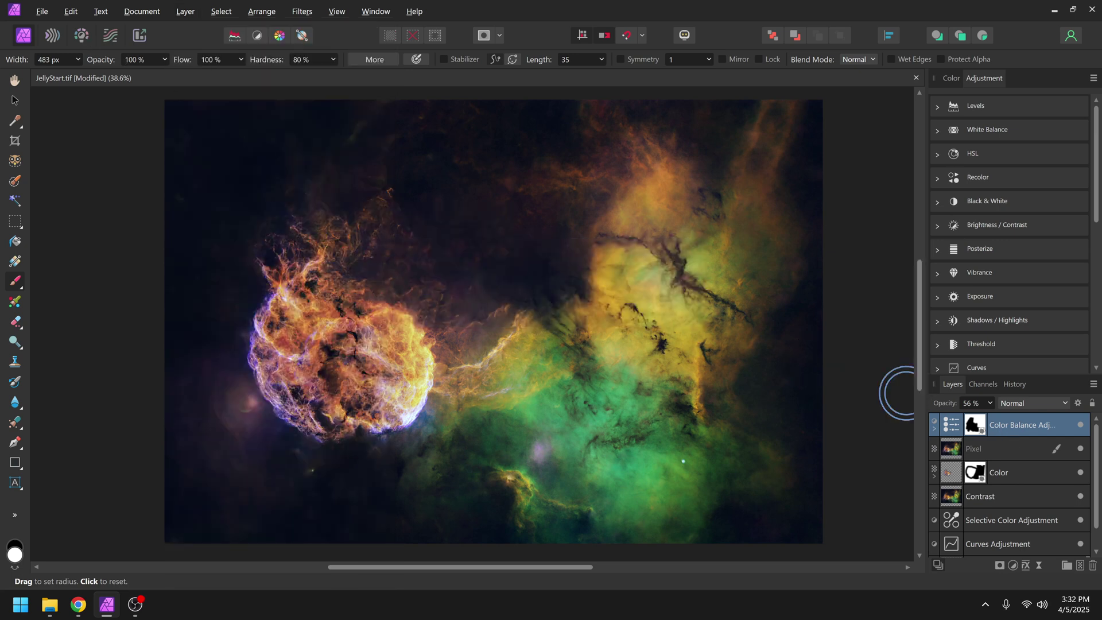
key(ctrl+shift+n)
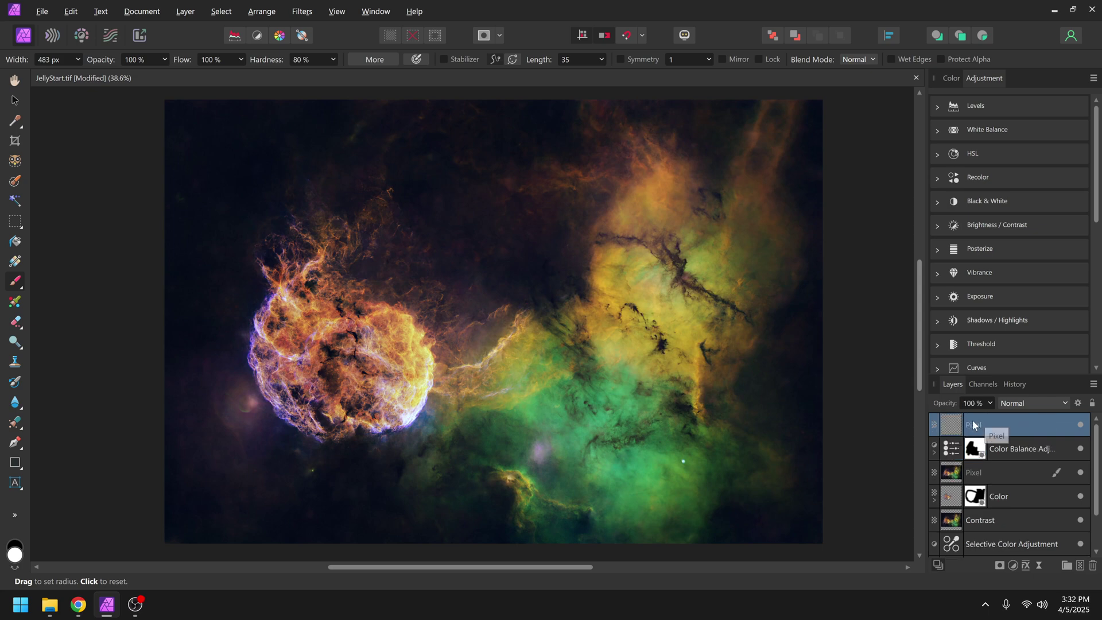
click(83, 32)
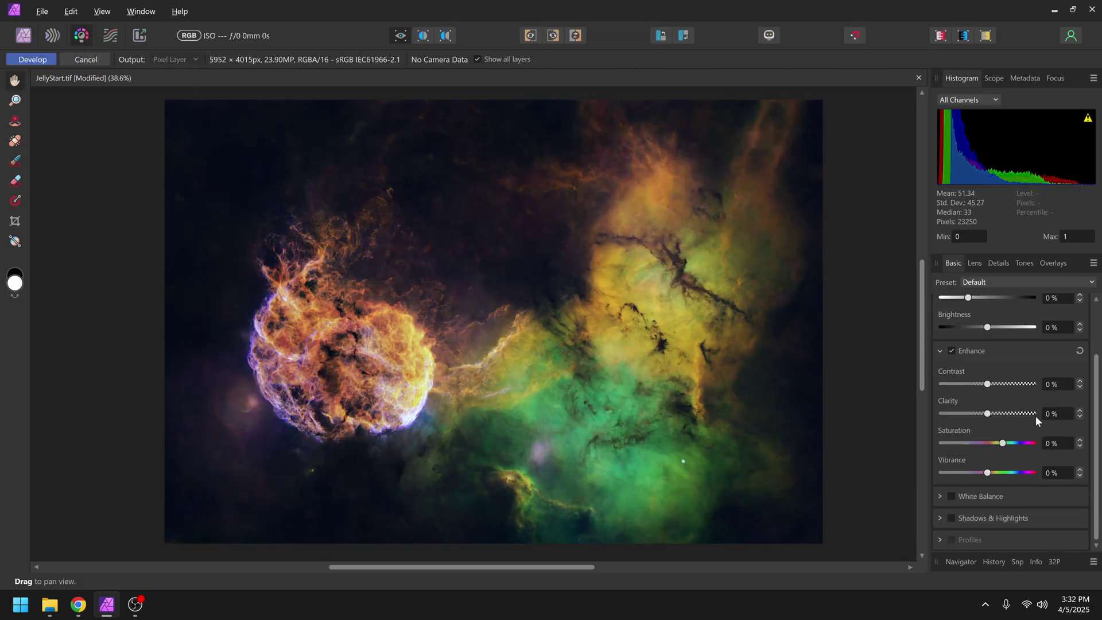
click(91, 60)
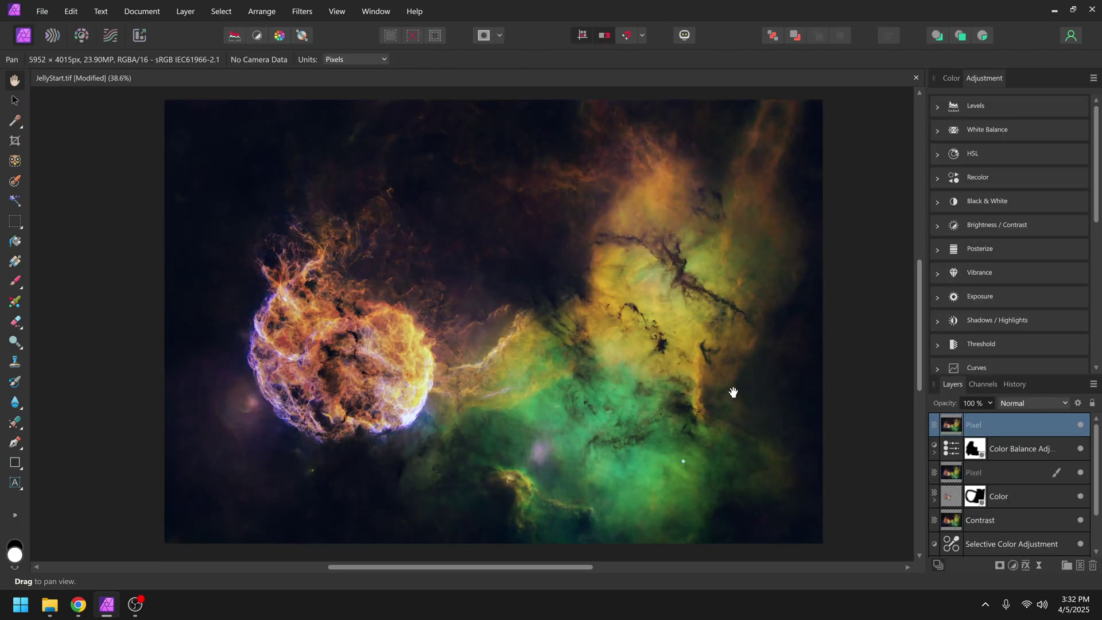